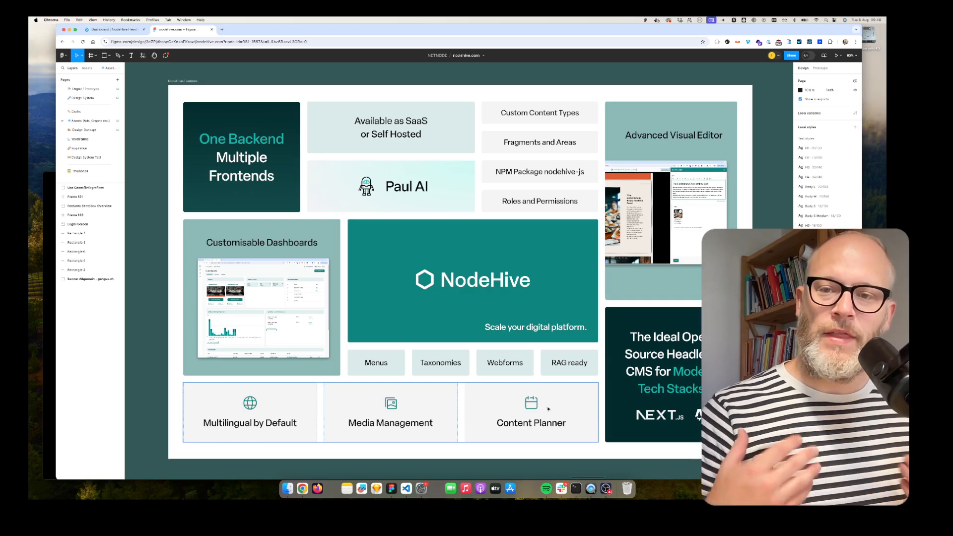
- Open the Greenbowl Luzern and Greenbowl Barcelona websites from the NodeHive dashboard and compare their front pages
{"action": "left_click", "coordinate": [115, 29]}
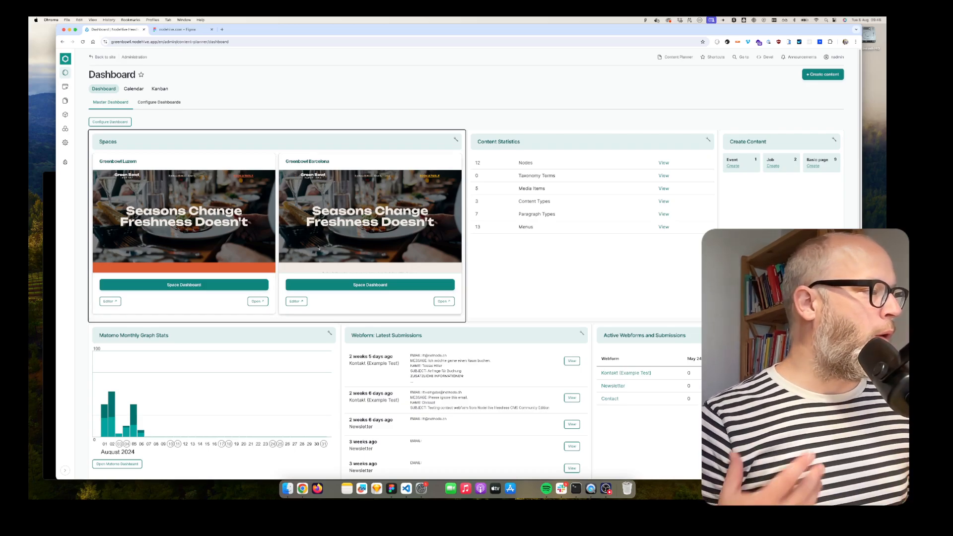
{"action": "left_click", "coordinate": [258, 302]}
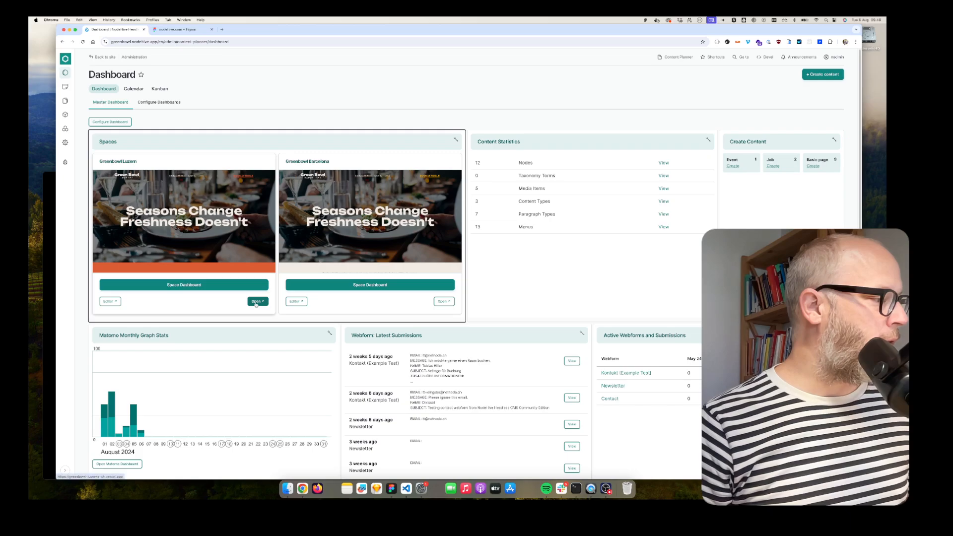
{"action": "left_click", "coordinate": [442, 302]}
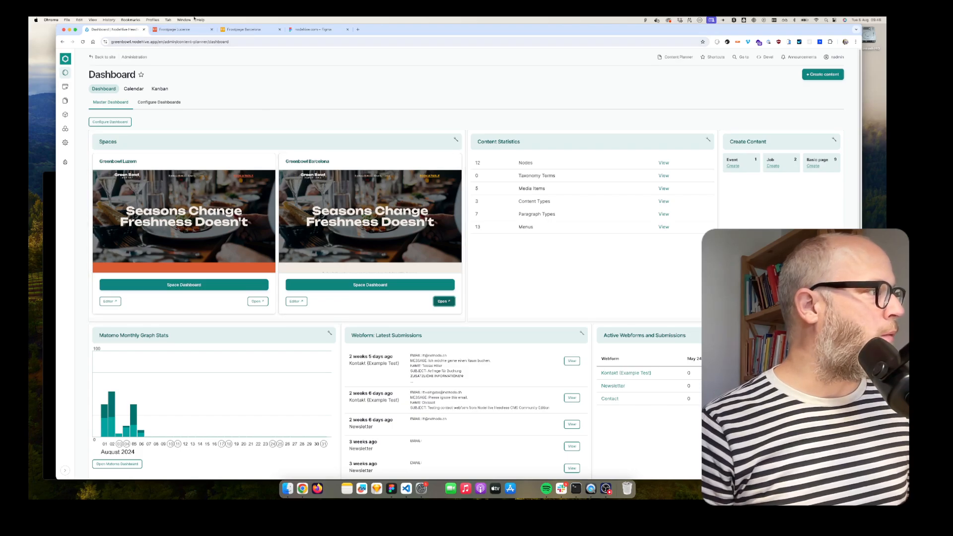
{"action": "left_click", "coordinate": [187, 31]}
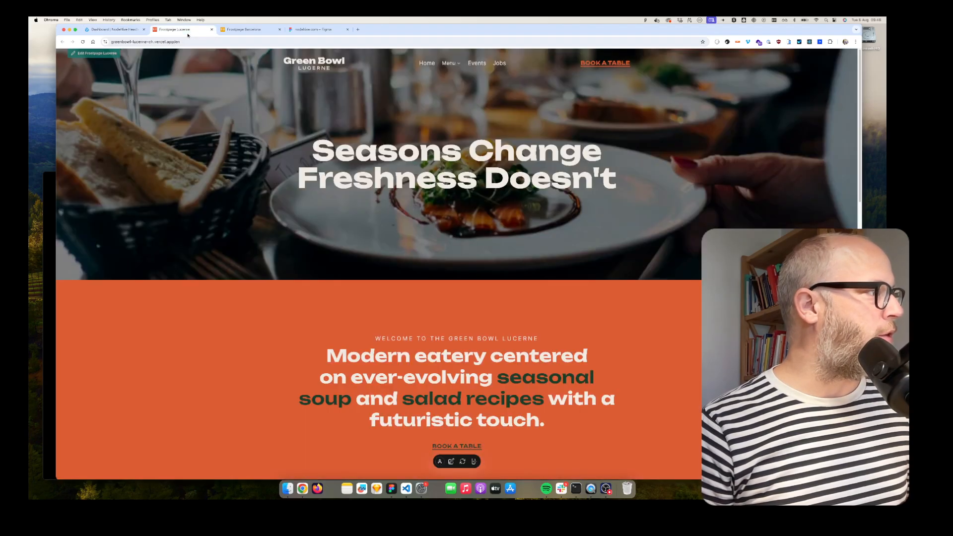
{"action": "left_click", "coordinate": [237, 32]}
{"action": "left_click", "coordinate": [185, 32]}
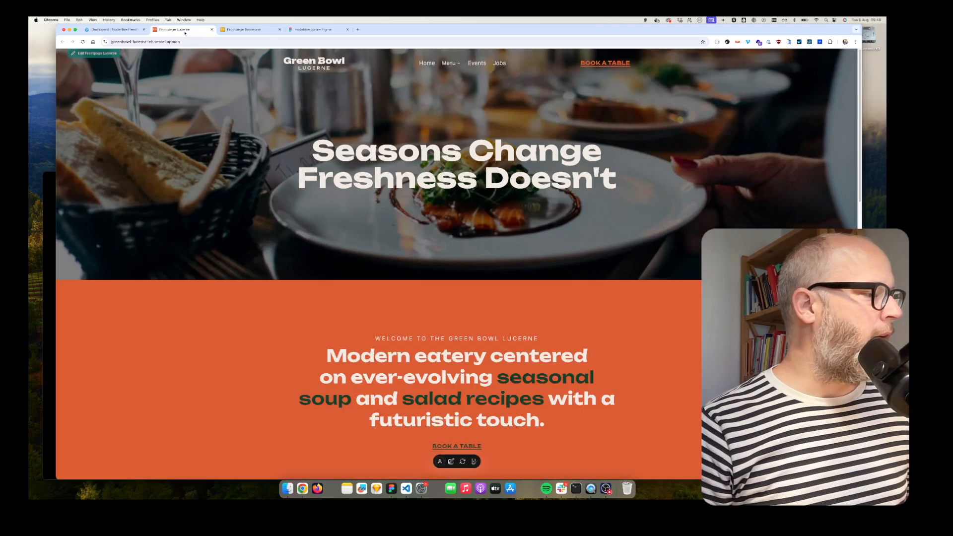
{"action": "scroll", "coordinate": [336, 297], "scroll_direction": "down", "scroll_amount": 4}
{"action": "scroll", "coordinate": [336, 297], "scroll_direction": "up", "scroll_amount": 5}
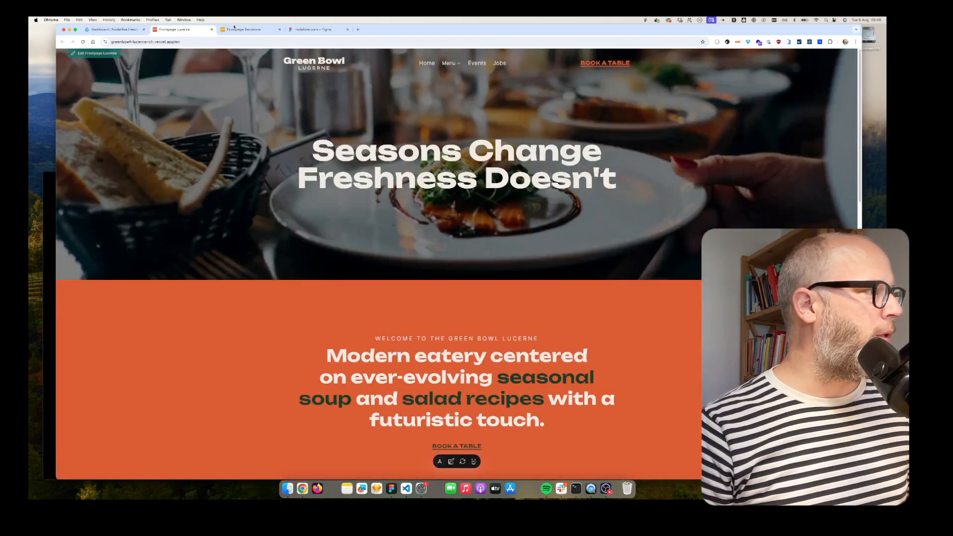
- View the Events page of the Lucerne website and the Jobs page of the Barcelona website
{"action": "left_click", "coordinate": [476, 64]}
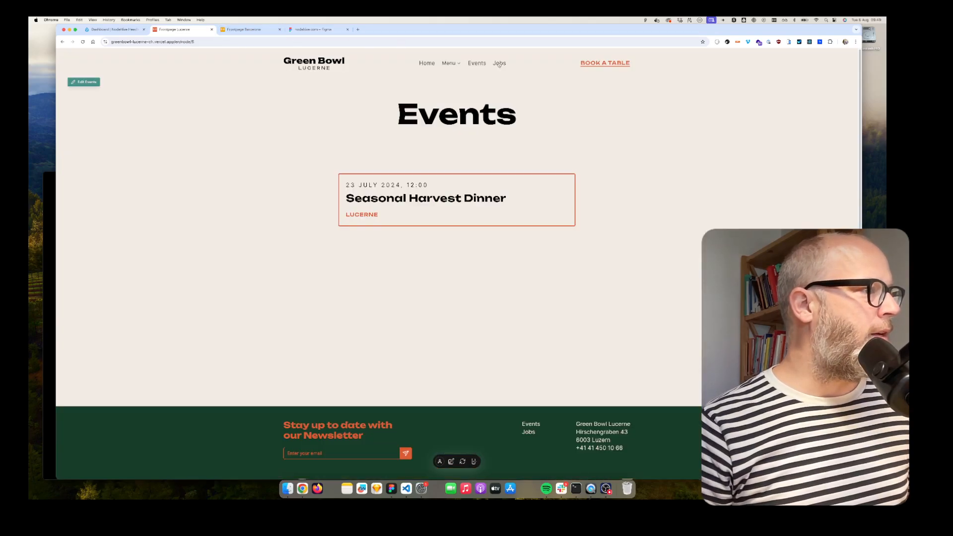
{"action": "left_click", "coordinate": [256, 29]}
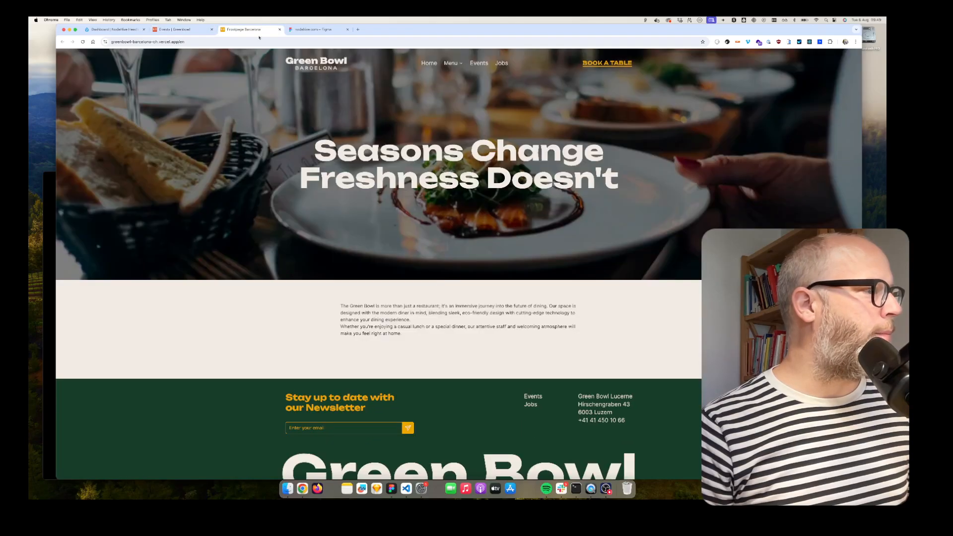
{"action": "left_click", "coordinate": [501, 63]}
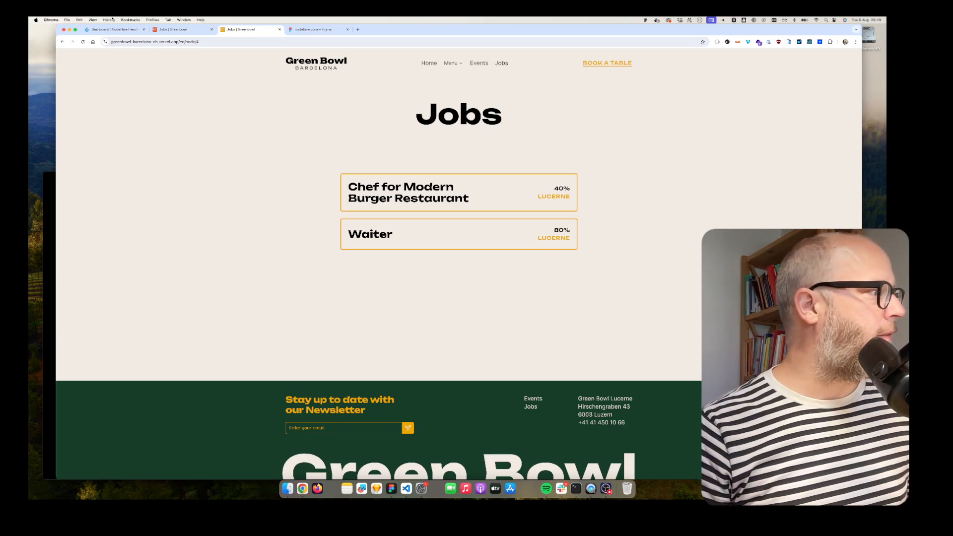
- From the NodeHive dashboard, start a new Event content item titled "New event"
{"action": "left_click", "coordinate": [114, 30]}
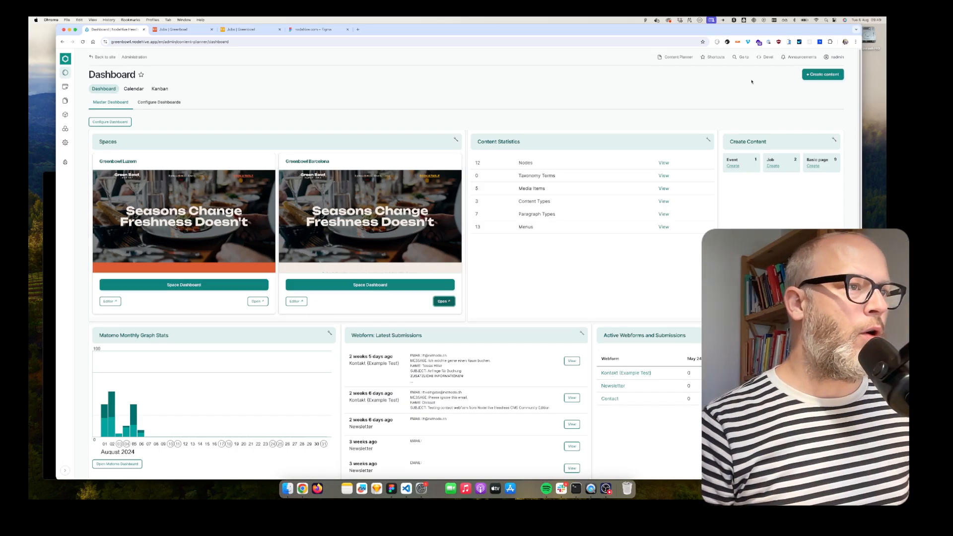
{"action": "left_click", "coordinate": [823, 74]}
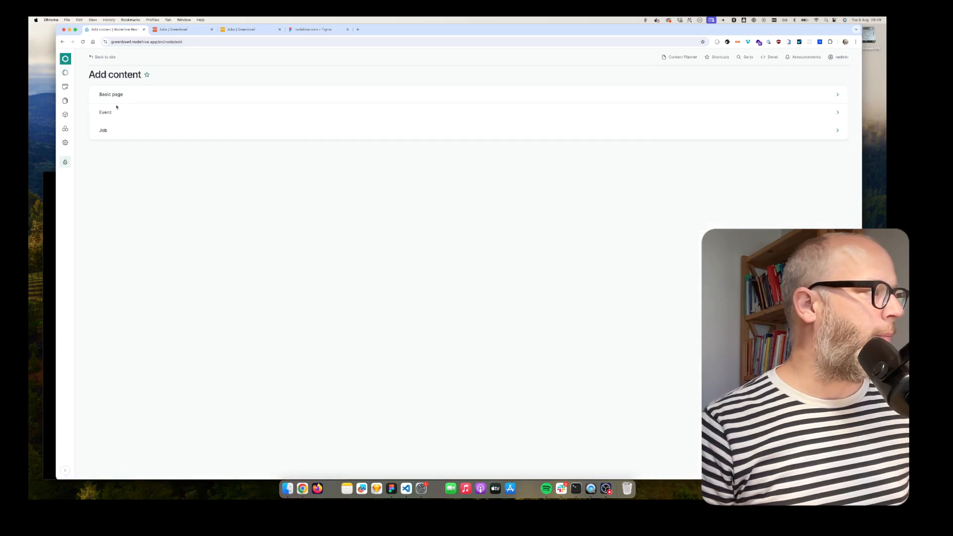
{"action": "left_click", "coordinate": [117, 110]}
{"action": "left_click", "coordinate": [268, 109]}
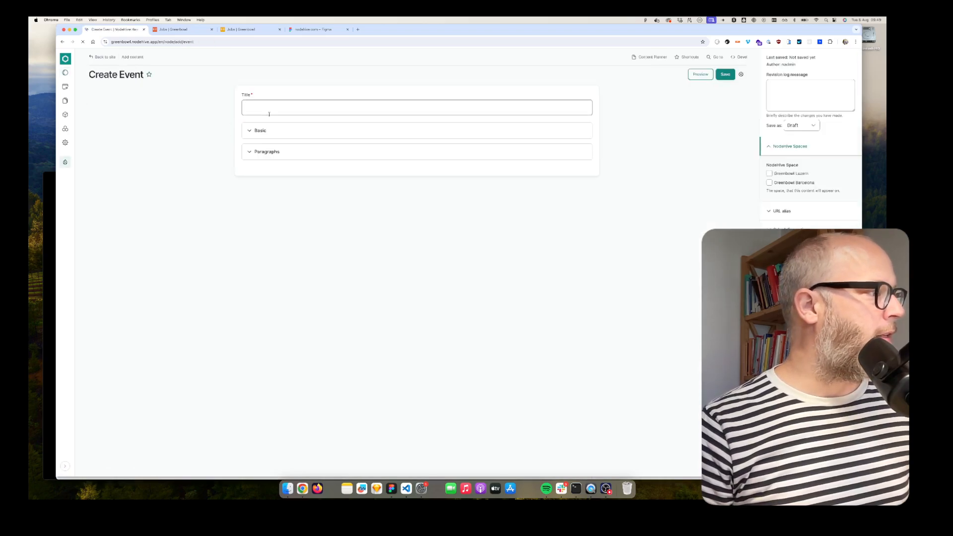
{"action": "type", "text": "New event"}
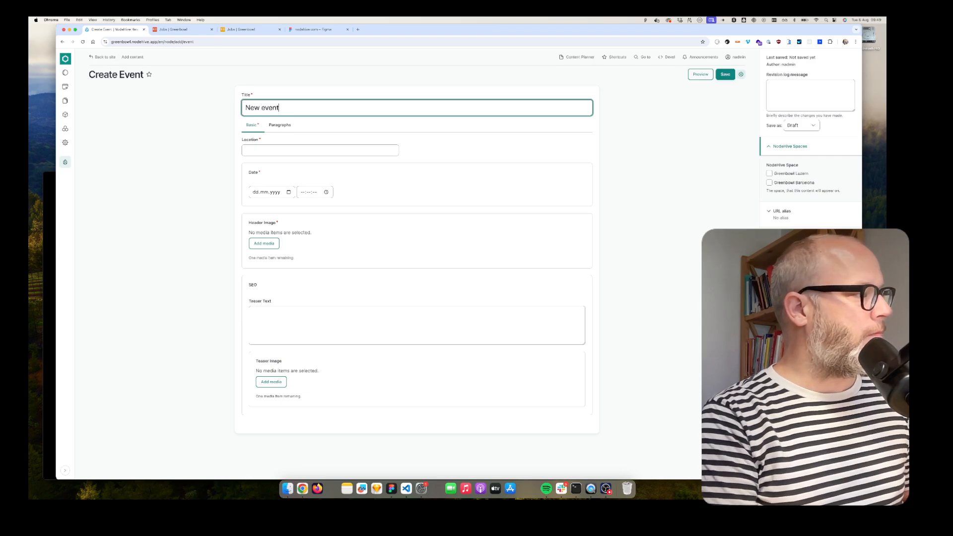
- Set the event's location to "test" and its date to 08.08.2024
{"action": "key", "text": "Tab"}
{"action": "key", "text": "Tab"}
{"action": "key", "text": "Tab"}
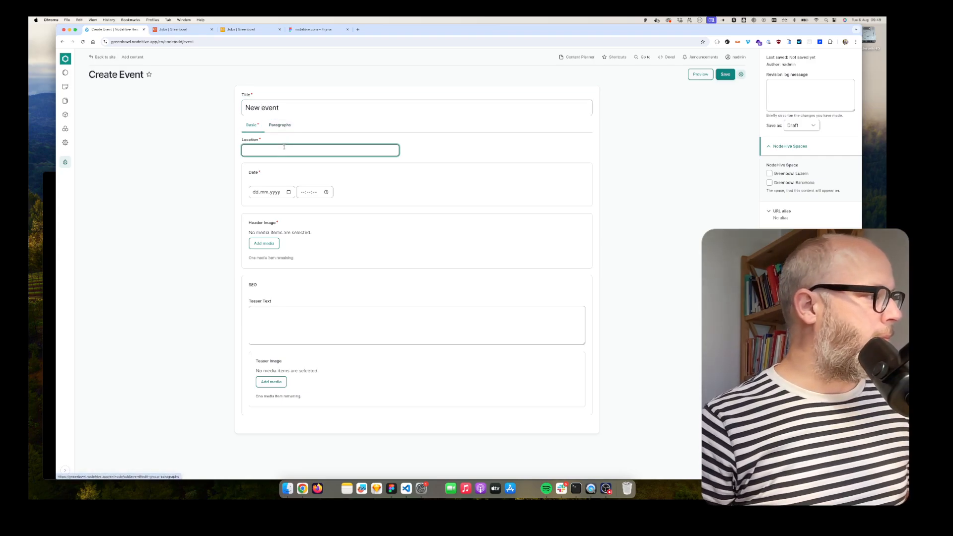
{"action": "type", "text": "test"}
{"action": "left_click", "coordinate": [288, 192]}
{"action": "left_click", "coordinate": [279, 231]}
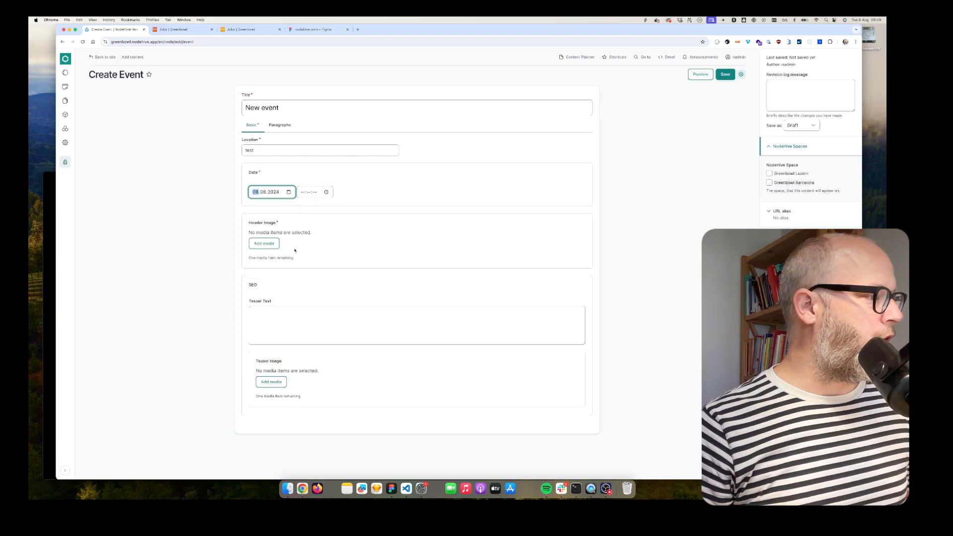
- Insert the existing wine glasses photo from the media library as the event's header image
{"action": "left_click", "coordinate": [268, 245]}
{"action": "left_click", "coordinate": [340, 325]}
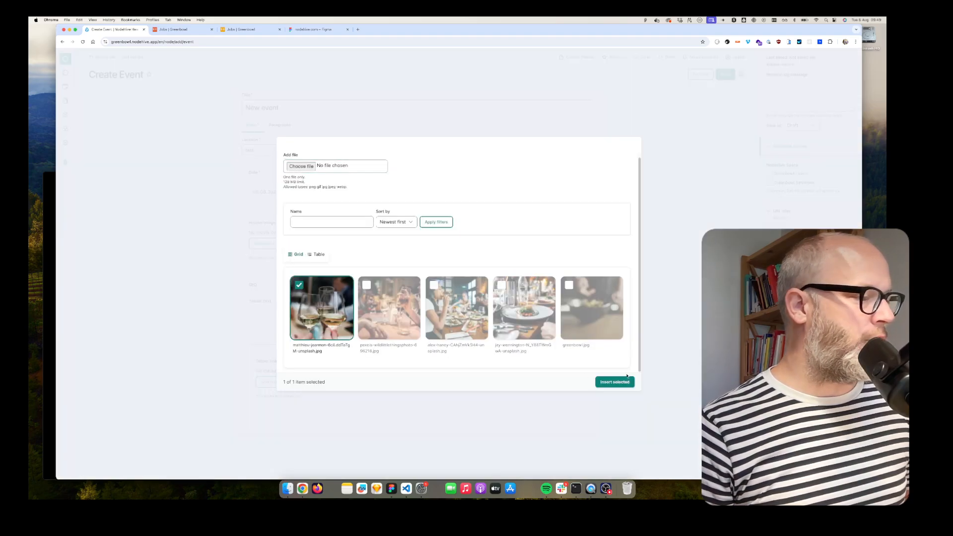
{"action": "key", "text": "Return"}
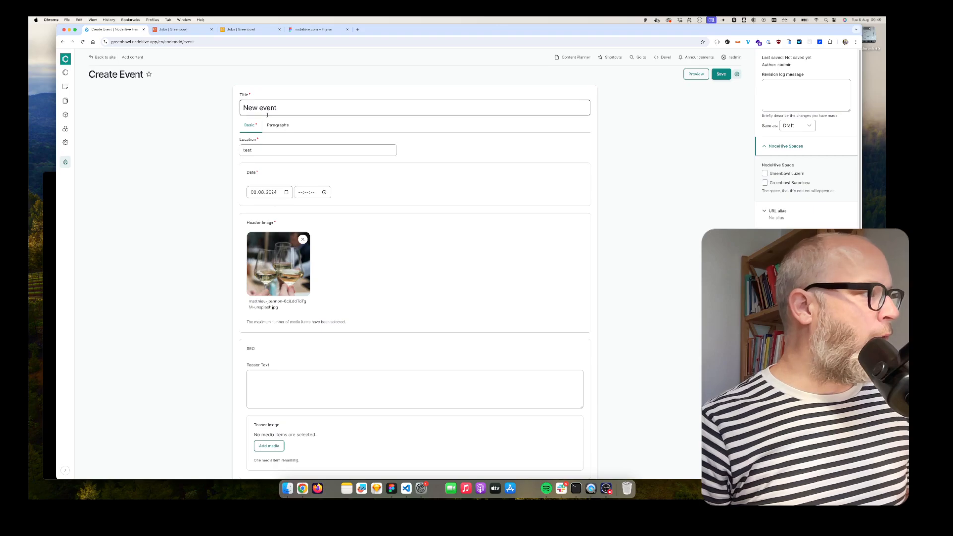
{"action": "scroll", "coordinate": [466, 269], "scroll_direction": "down", "scroll_amount": 2}
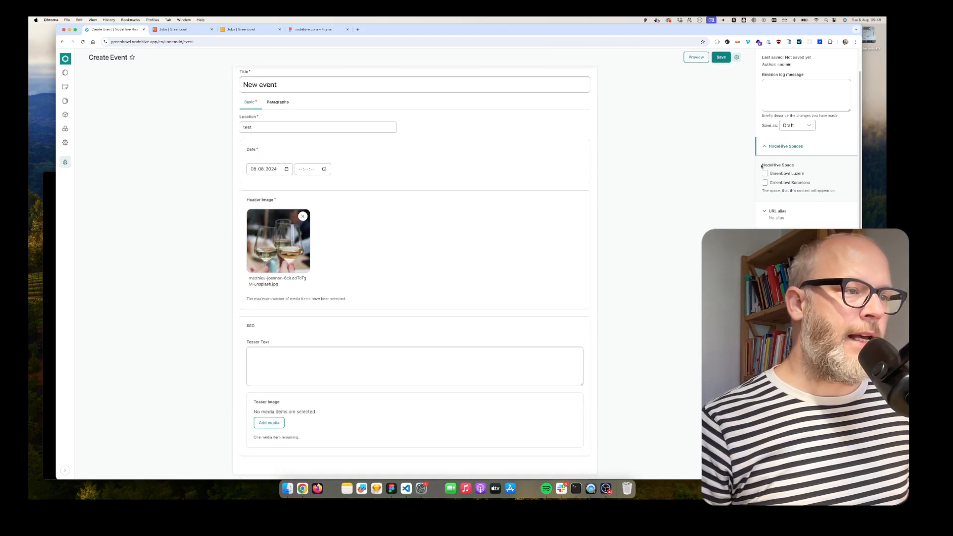
- Assign the event to both NodeHive spaces, Greenbowl Luzern and Greenbowl Barcelona
{"action": "left_click_drag", "start_coordinate": [762, 166], "coordinate": [802, 164]}
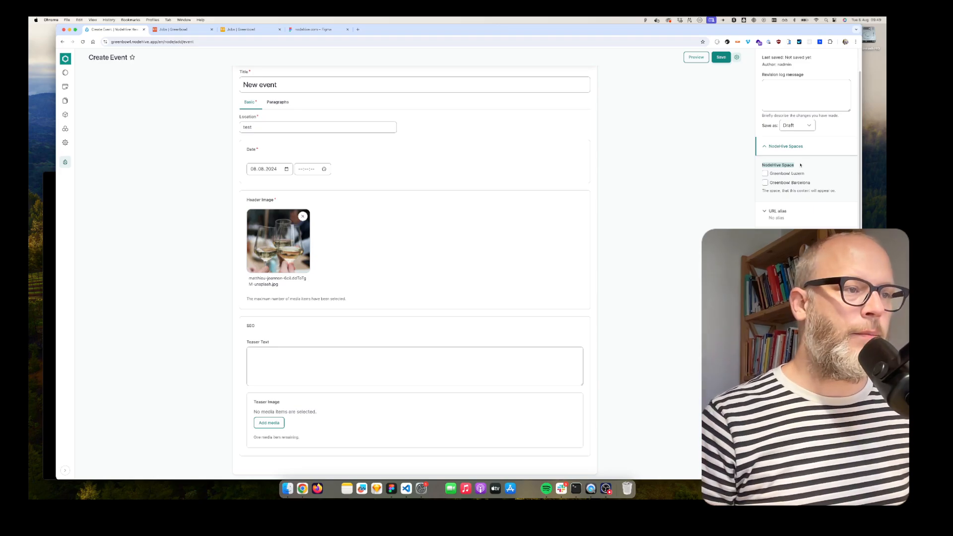
{"action": "left_click", "coordinate": [801, 165]}
{"action": "left_click", "coordinate": [765, 173]}
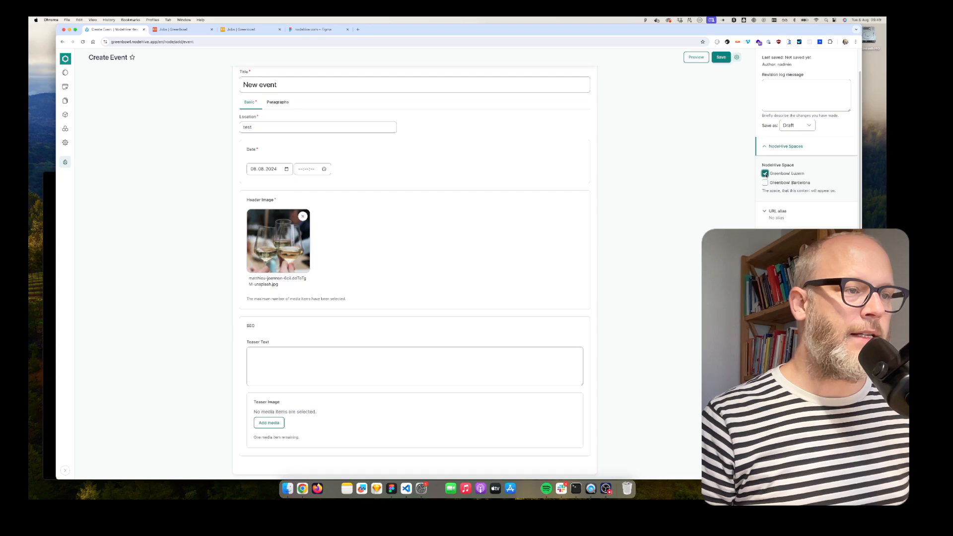
{"action": "left_click", "coordinate": [765, 182]}
{"action": "left_click", "coordinate": [765, 173]}
{"action": "left_click", "coordinate": [765, 182]}
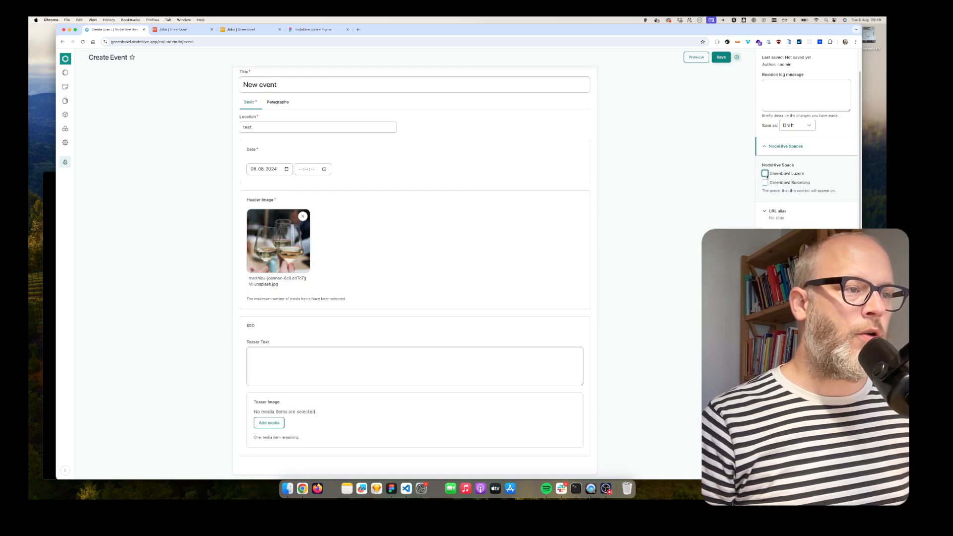
{"action": "left_click", "coordinate": [765, 173]}
{"action": "left_click", "coordinate": [765, 183]}
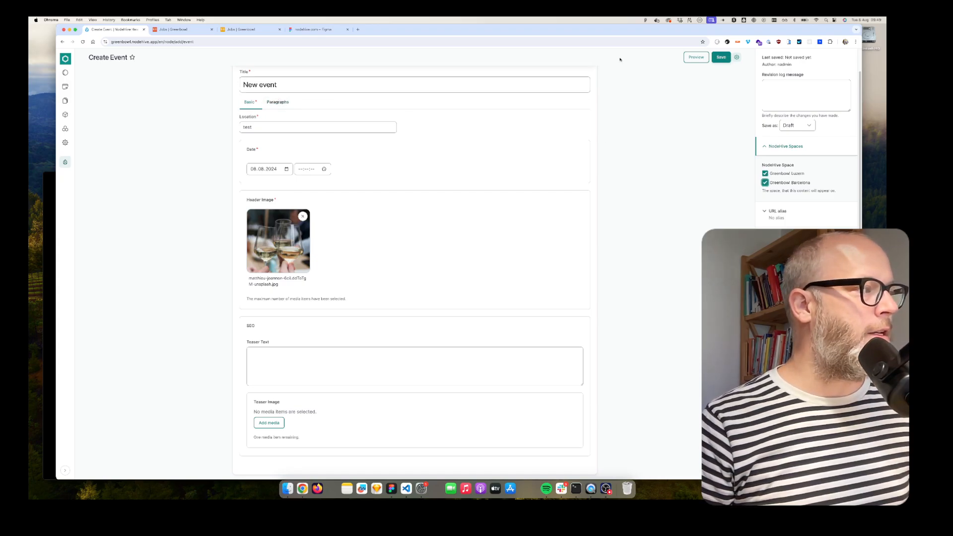
- Set the event's time to 09:52, and save and publish the event
{"action": "left_click", "coordinate": [721, 57]}
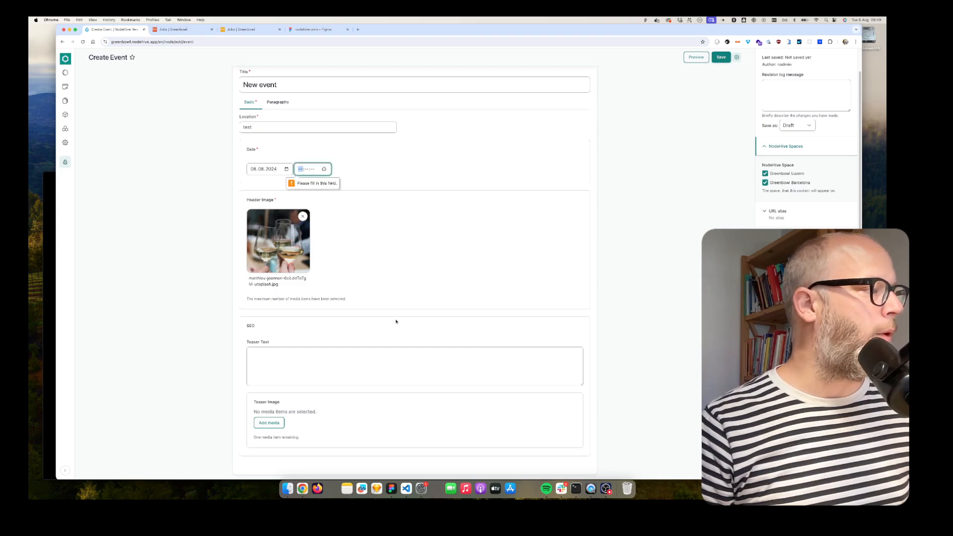
{"action": "left_click", "coordinate": [324, 169]}
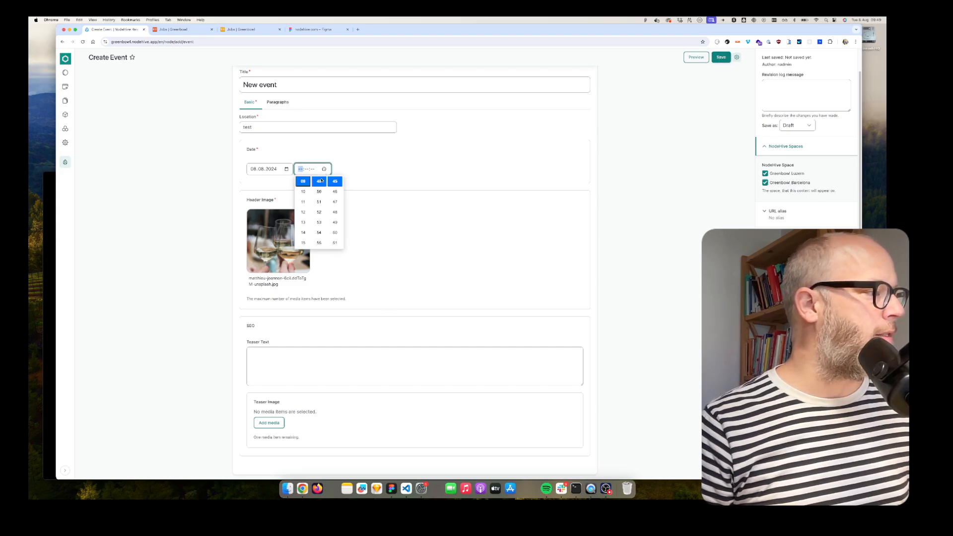
{"action": "left_click", "coordinate": [637, 169]}
{"action": "left_click", "coordinate": [721, 57]}
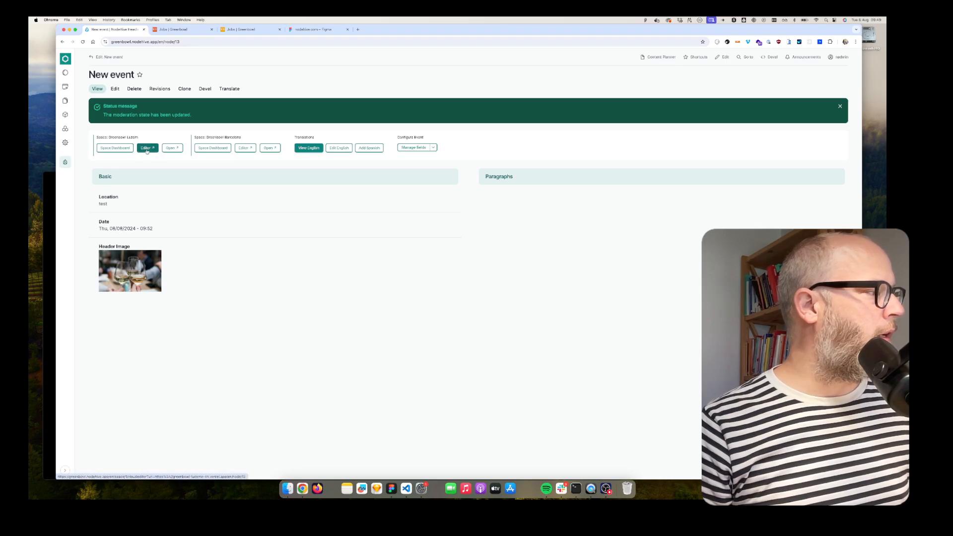
- Preview the new event in the Greenbowl Luzern visual editor and return to the dashboard
{"action": "left_click", "coordinate": [147, 148]}
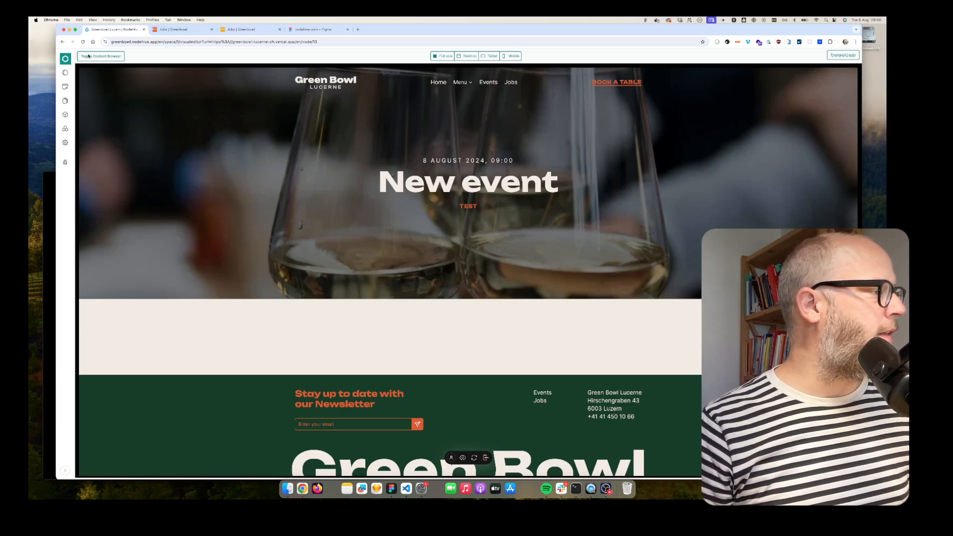
{"action": "left_click", "coordinate": [65, 58]}
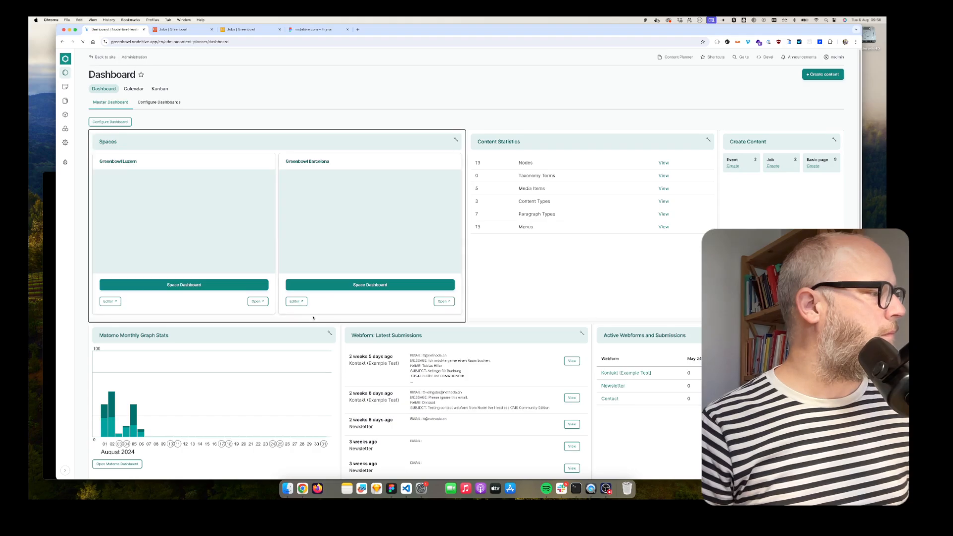
- Open "New event" from the Greenbowl Barcelona space dashboard and preview it in the Barcelona visual editor
{"action": "left_click", "coordinate": [339, 287]}
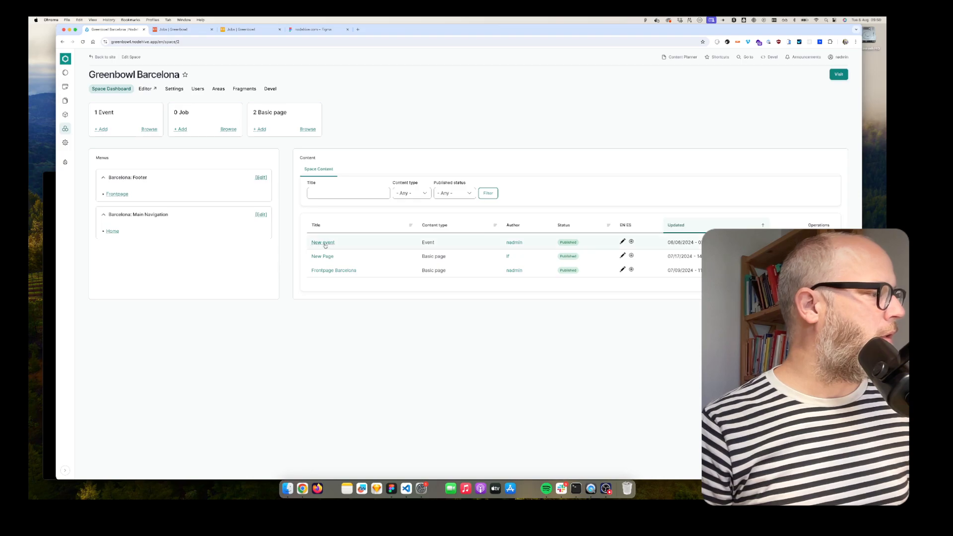
{"action": "left_click", "coordinate": [322, 242]}
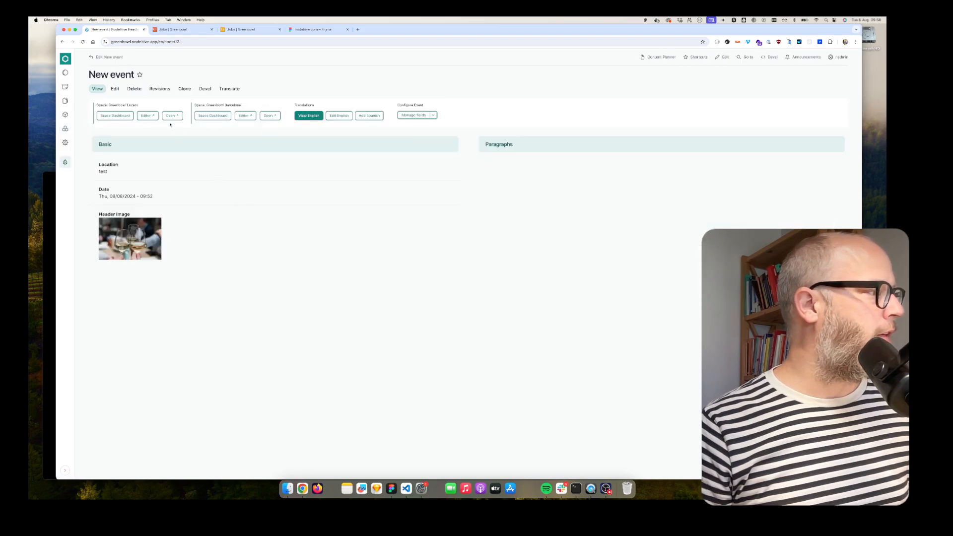
{"action": "left_click", "coordinate": [149, 117]}
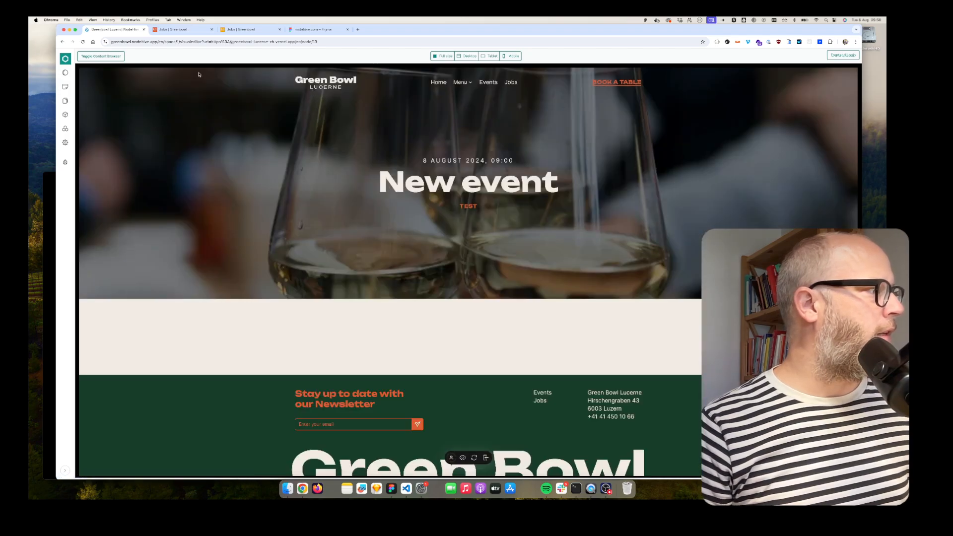
{"action": "left_click", "coordinate": [63, 41]}
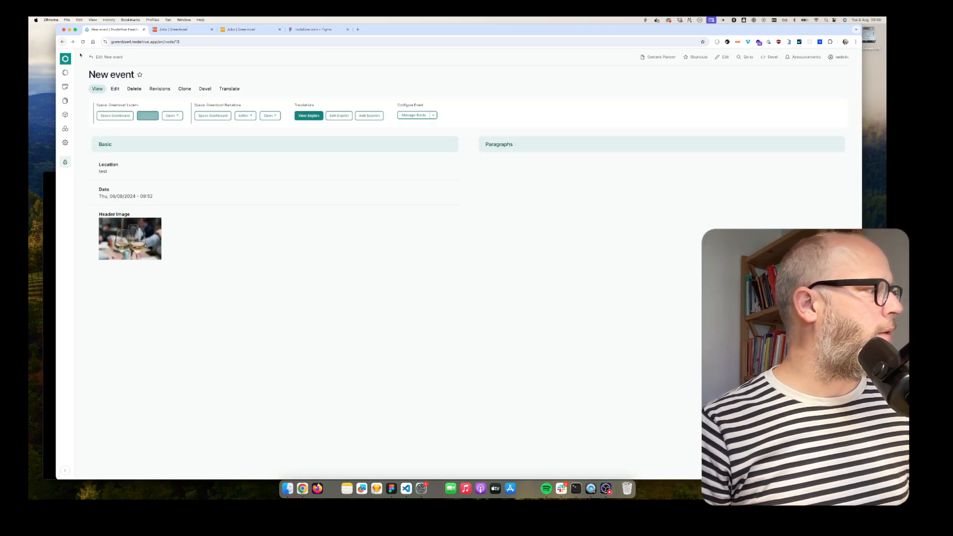
{"action": "left_click", "coordinate": [251, 118]}
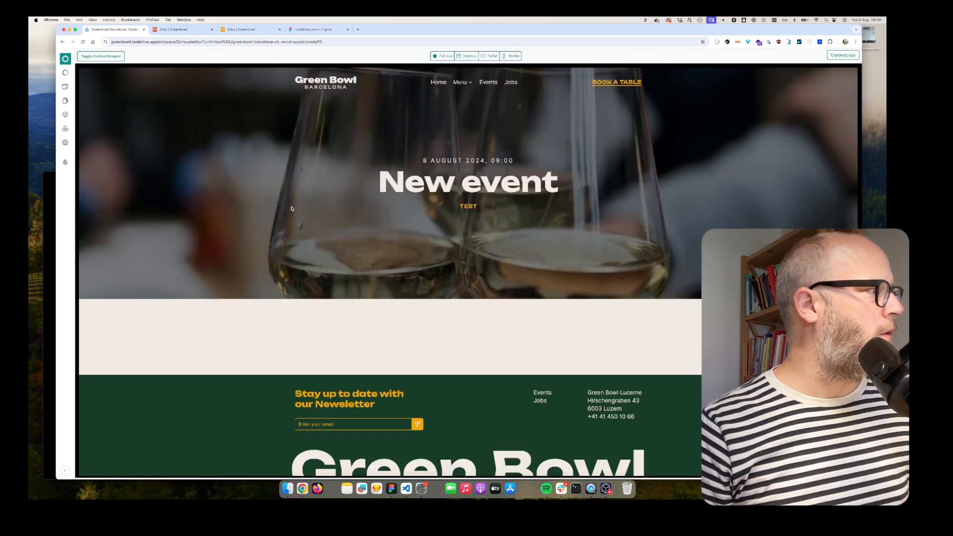
{"action": "left_click_drag", "start_coordinate": [384, 183], "coordinate": [521, 185]}
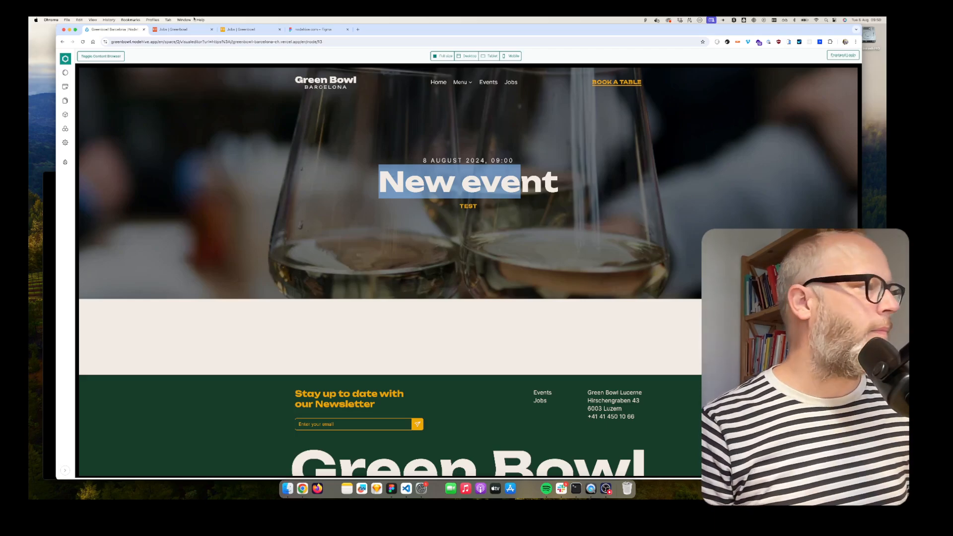
- Check the NodeHive feature overview in Figma and return to the Barcelona event preview
{"action": "left_click", "coordinate": [313, 29]}
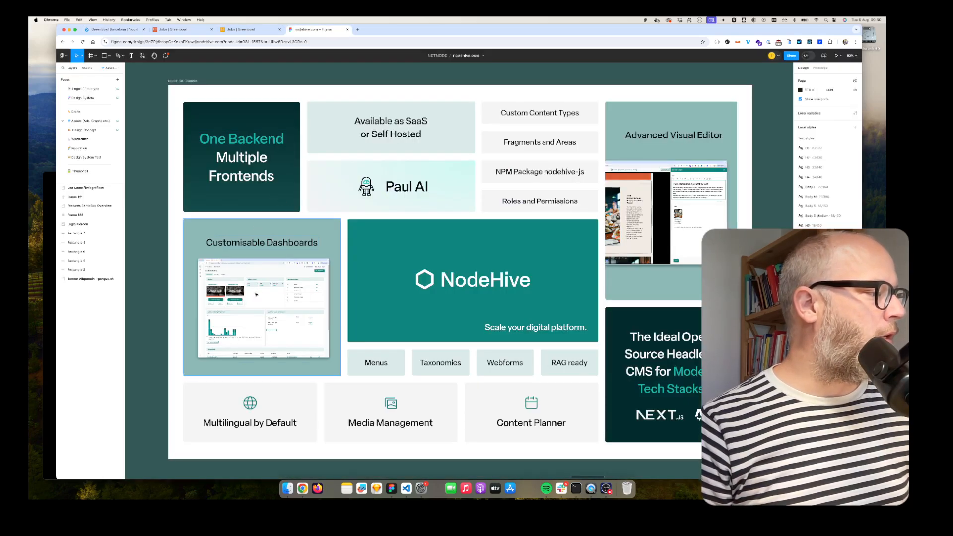
{"action": "left_click", "coordinate": [113, 30]}
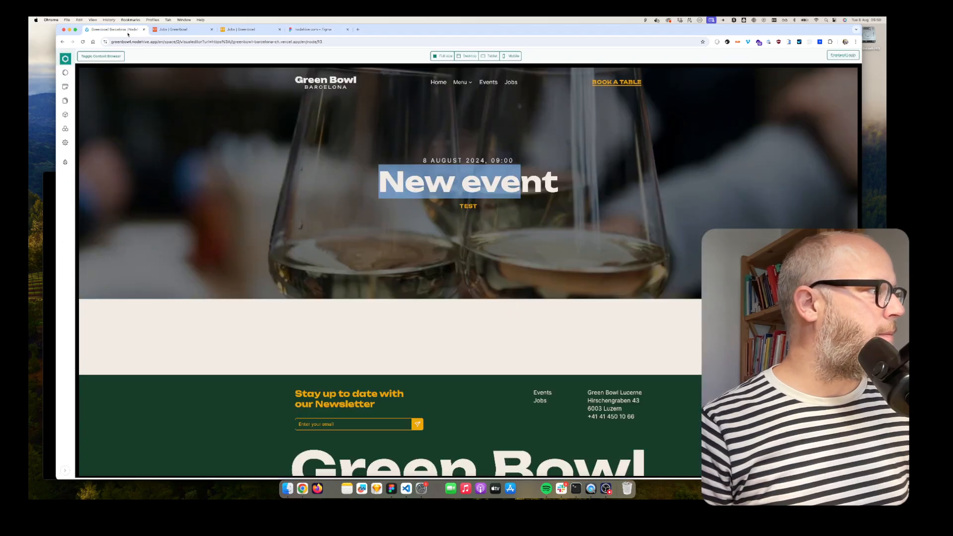
- Go back to the master dashboard and look over its widgets
{"action": "left_click", "coordinate": [66, 73]}
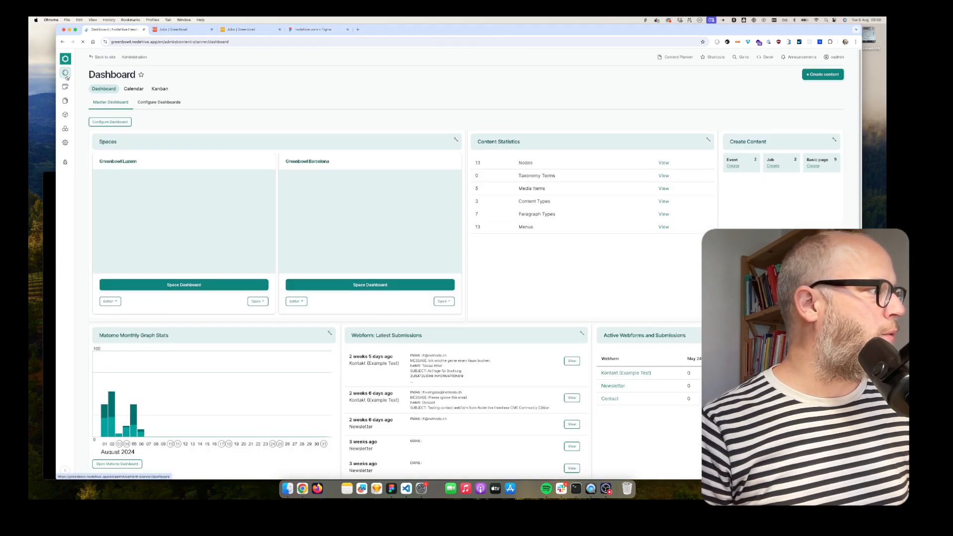
{"action": "scroll", "coordinate": [387, 83], "scroll_direction": "down", "scroll_amount": 1}
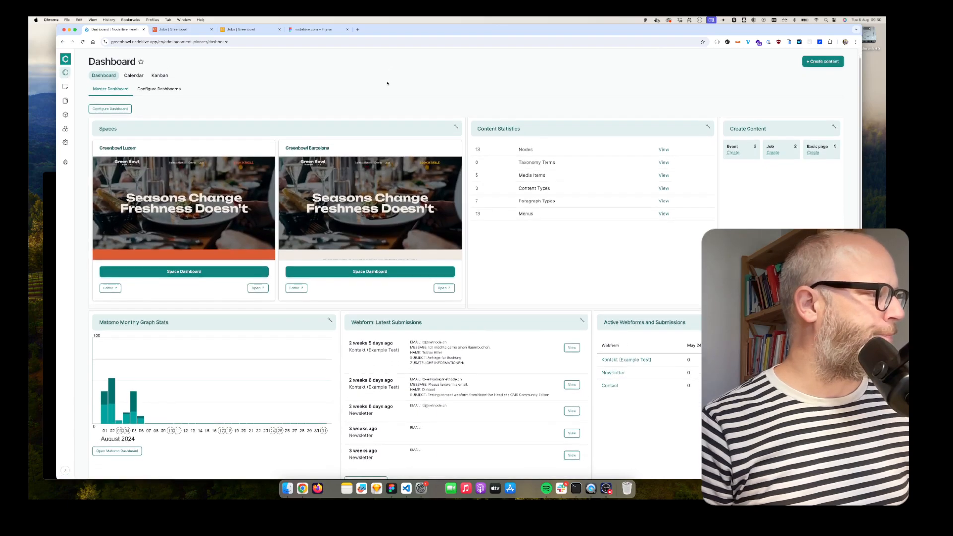
{"action": "scroll", "coordinate": [401, 105], "scroll_direction": "up", "scroll_amount": 1}
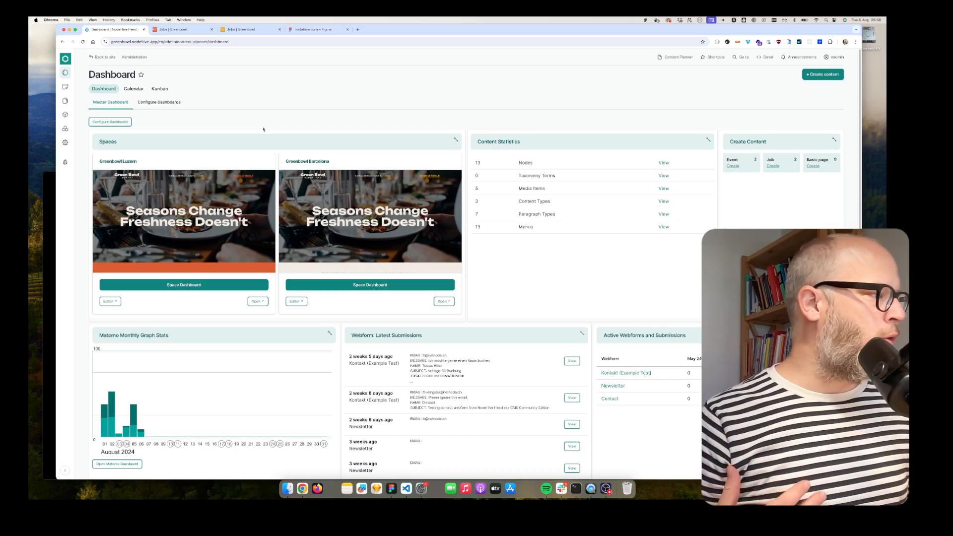
- Create an additional dashboard named "My New Dashboard", leaving all roles enabled
{"action": "left_click", "coordinate": [168, 106]}
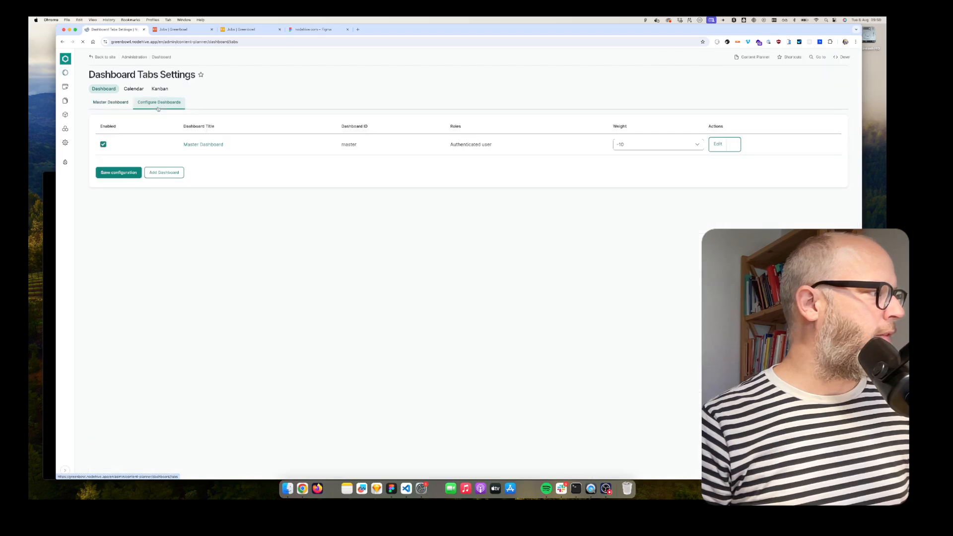
{"action": "left_click", "coordinate": [155, 184]}
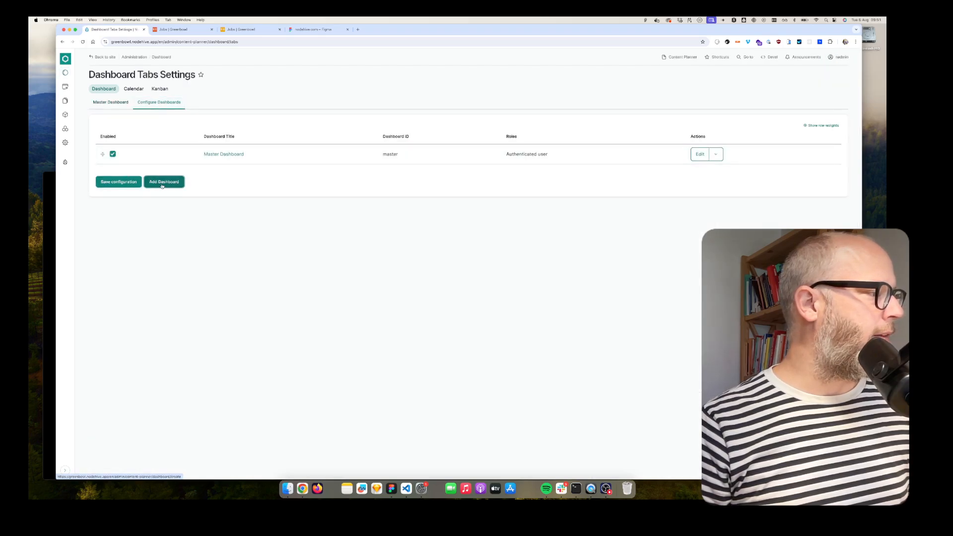
{"action": "left_click", "coordinate": [135, 106]}
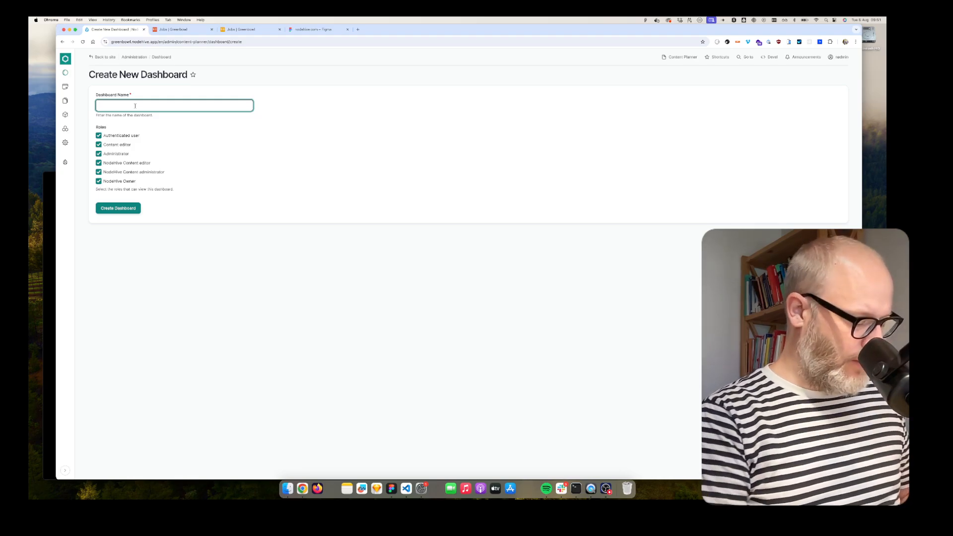
{"action": "type", "text": "My New Dash"}
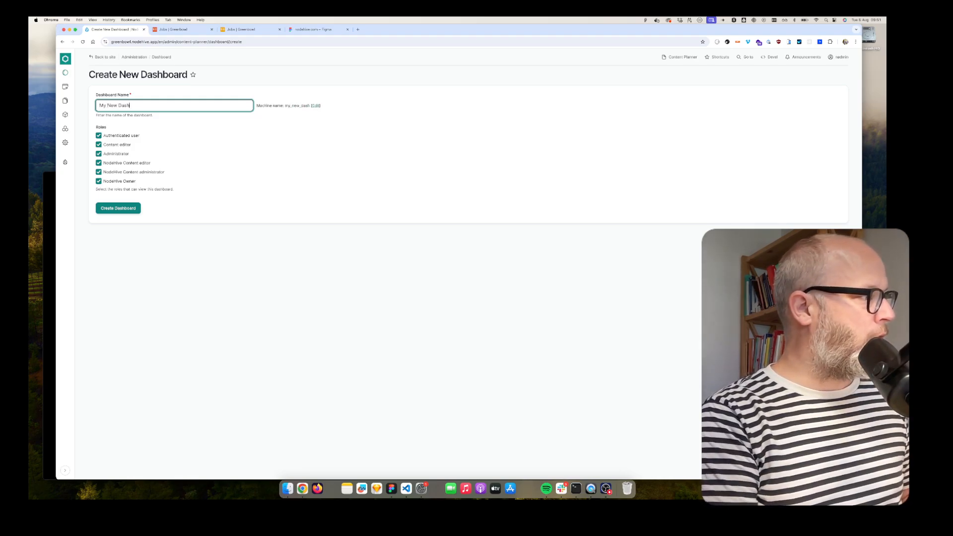
{"action": "type", "text": "board"}
{"action": "left_click", "coordinate": [138, 211]}
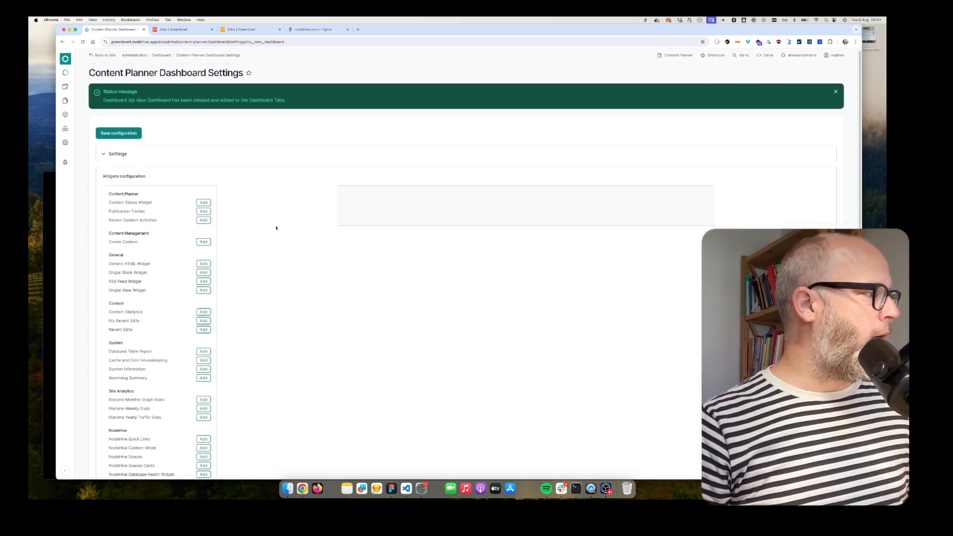
- Add the Create Content, RSS Feed Widget, NodeHive Quick Links and NodeHive Spaces Cards widgets to the dashboard and save the configuration
{"action": "scroll", "coordinate": [274, 225], "scroll_direction": "down", "scroll_amount": 3}
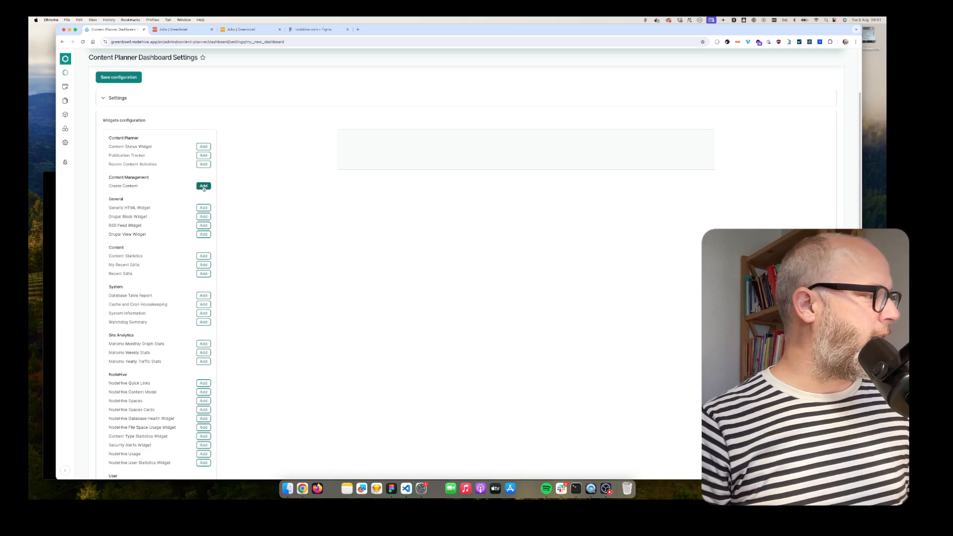
{"action": "left_click", "coordinate": [204, 187]}
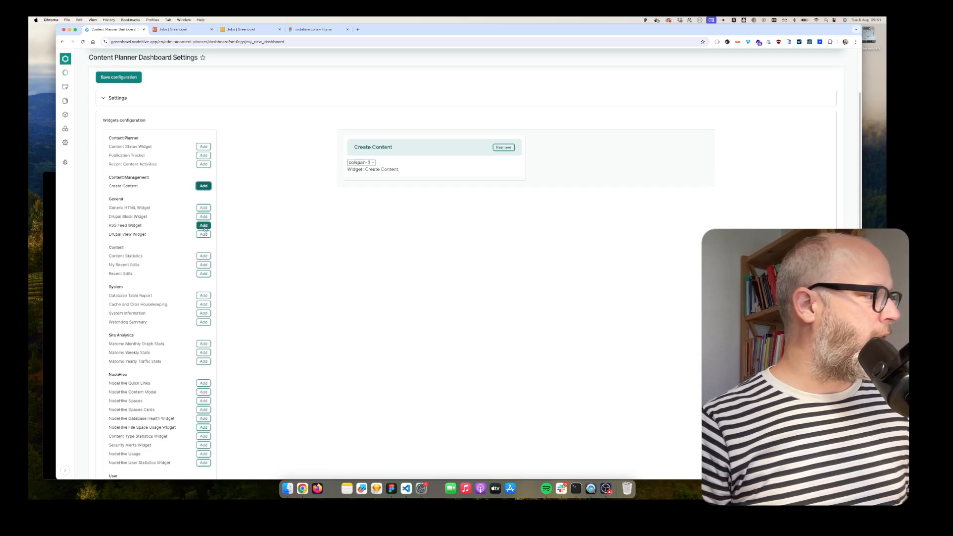
{"action": "left_click", "coordinate": [203, 226]}
{"action": "scroll", "coordinate": [205, 236], "scroll_direction": "down", "scroll_amount": 3}
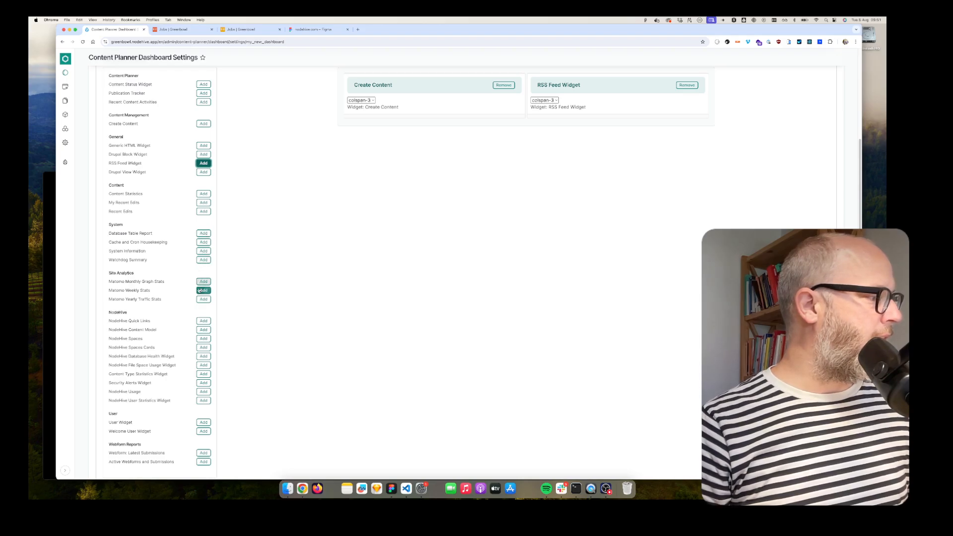
{"action": "left_click", "coordinate": [204, 320]}
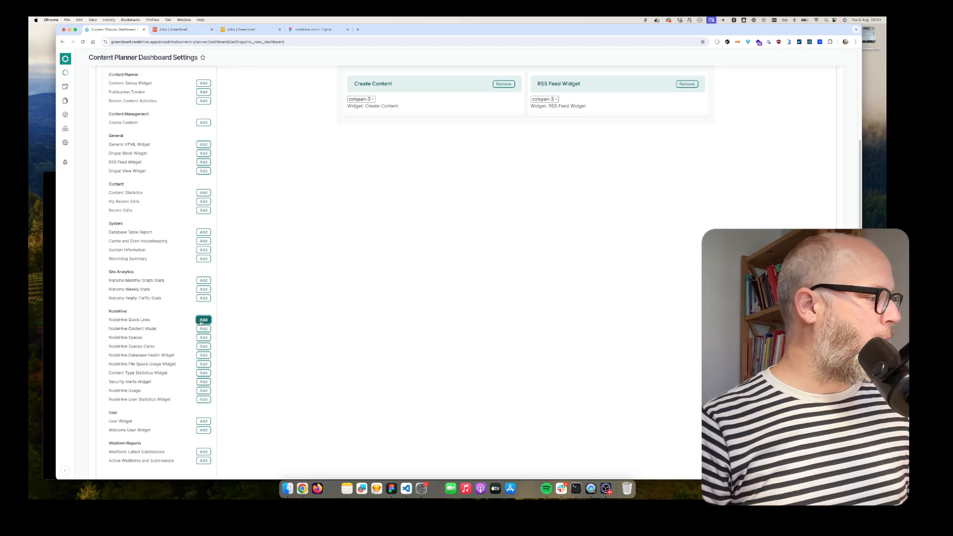
{"action": "scroll", "coordinate": [202, 347], "scroll_direction": "down", "scroll_amount": 1}
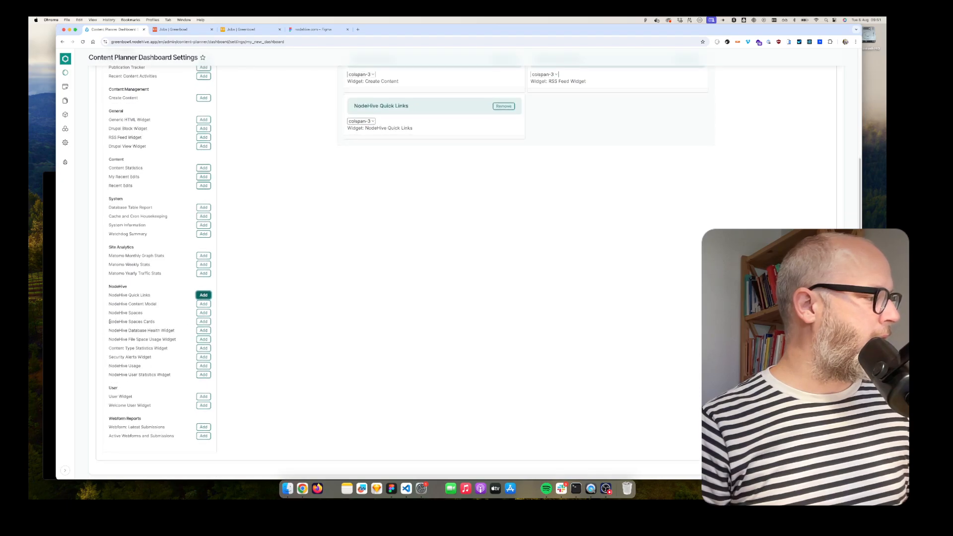
{"action": "left_click_drag", "start_coordinate": [109, 322], "coordinate": [156, 322]}
{"action": "left_click", "coordinate": [203, 322]}
{"action": "scroll", "coordinate": [326, 308], "scroll_direction": "up", "scroll_amount": 6}
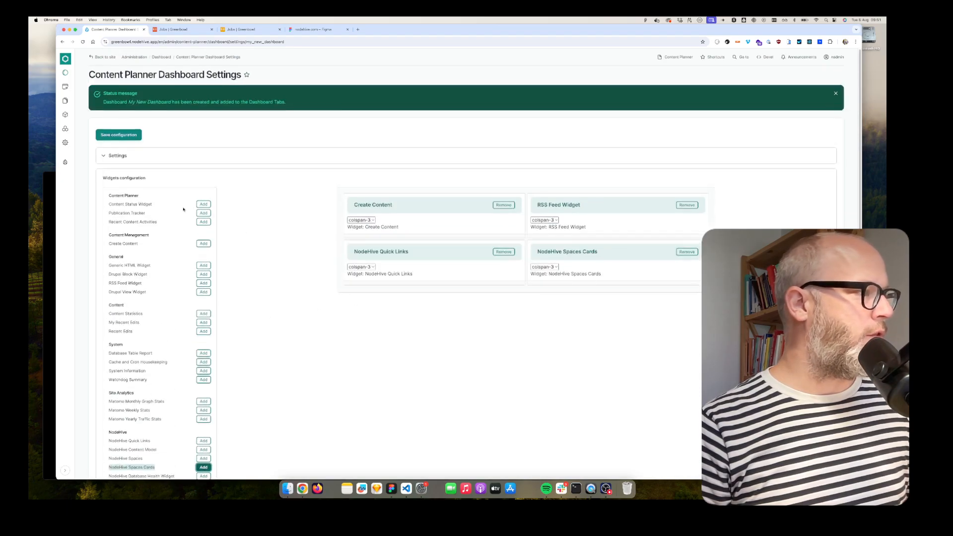
{"action": "left_click", "coordinate": [132, 137]}
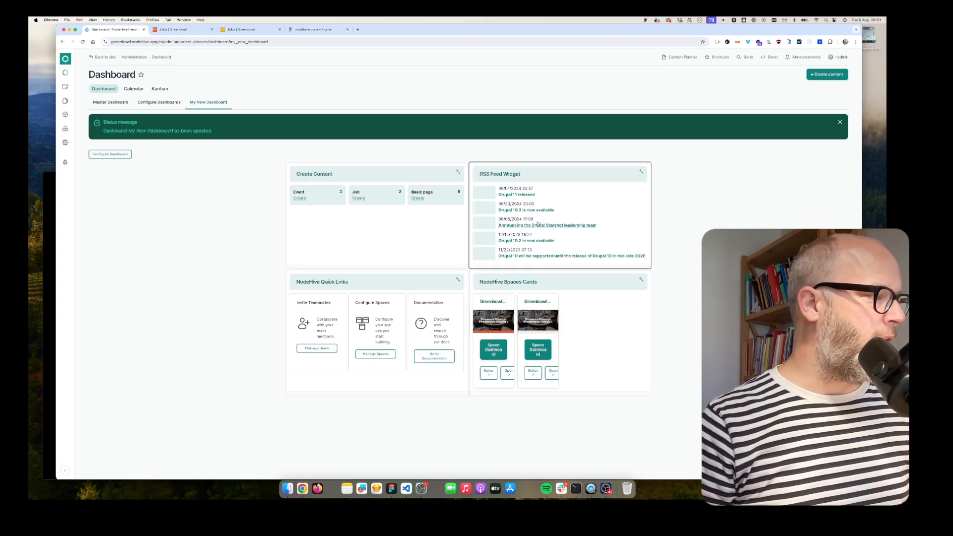
- Set the NodeHive Spaces Cards widget to 2 desktop columns and save its configuration
{"action": "left_click", "coordinate": [642, 280]}
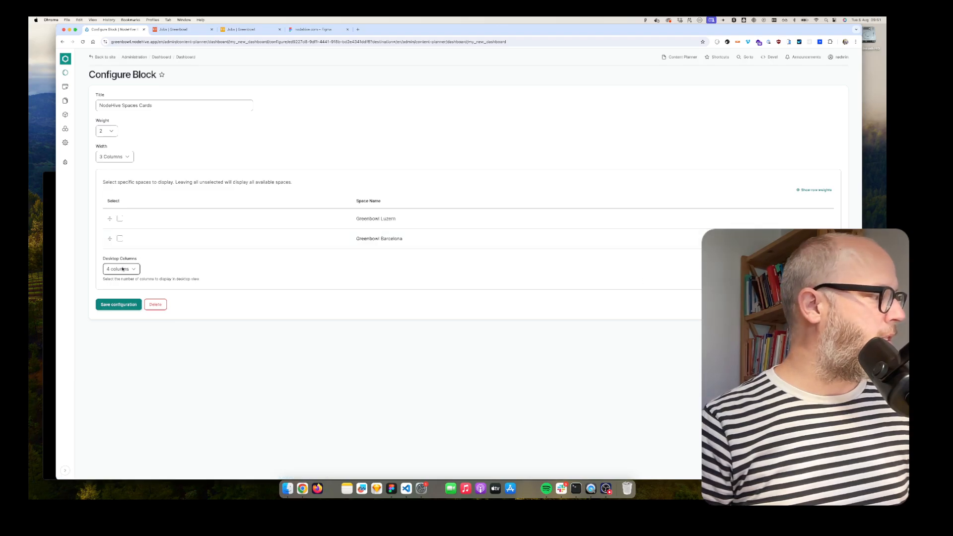
{"action": "left_click", "coordinate": [122, 269]}
{"action": "left_click", "coordinate": [119, 250]}
{"action": "left_click", "coordinate": [121, 304]}
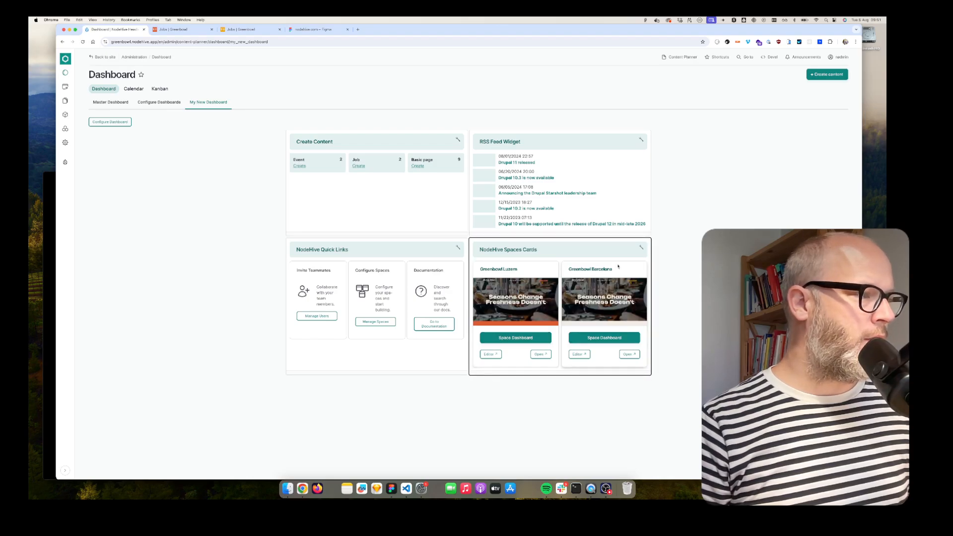
- Reopen the configuration of My New Dashboard and move the NodeHive Spaces Cards widget to the first position
{"action": "left_click_drag", "start_coordinate": [478, 142], "coordinate": [534, 142]}
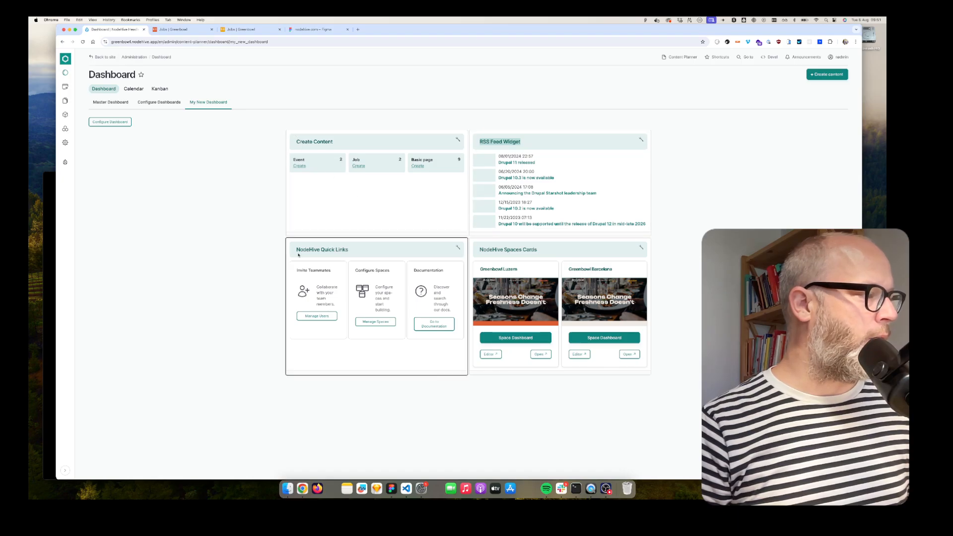
{"action": "left_click_drag", "start_coordinate": [297, 251], "coordinate": [402, 251]}
{"action": "left_click", "coordinate": [136, 160]}
{"action": "left_click", "coordinate": [107, 122]}
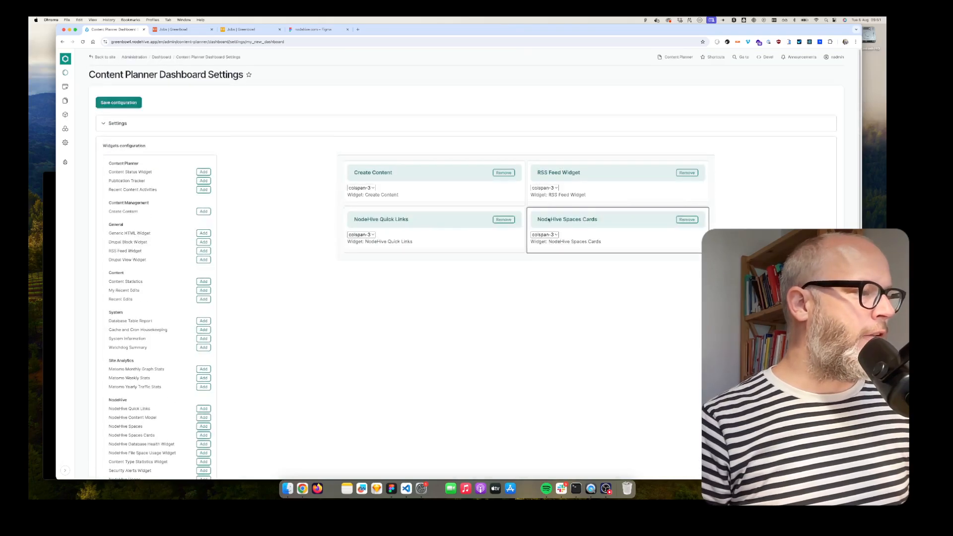
{"action": "left_click_drag", "start_coordinate": [550, 220], "coordinate": [379, 174]}
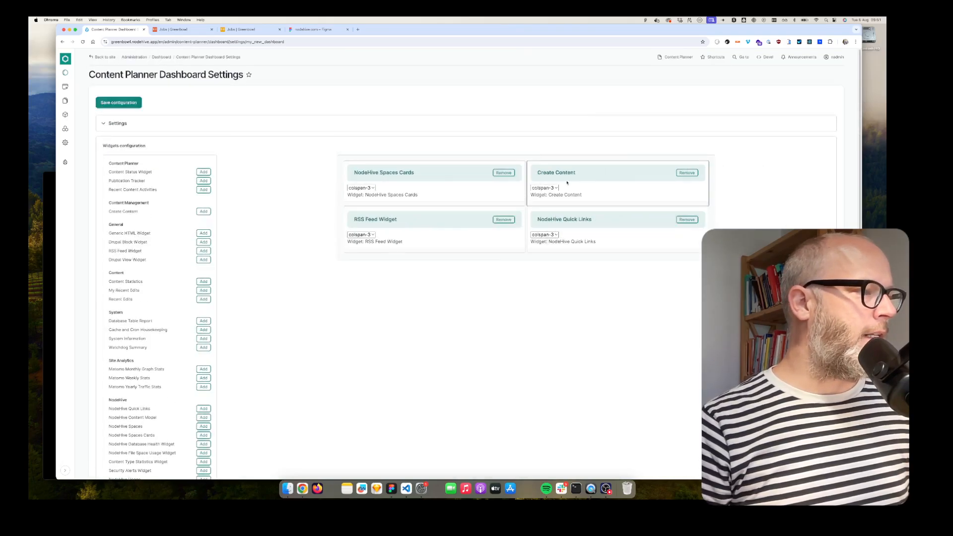
- Add the Welcome User Widget as the first widget, set its width to colspan-6, and save the dashboard
{"action": "scroll", "coordinate": [139, 329], "scroll_direction": "down", "scroll_amount": 3}
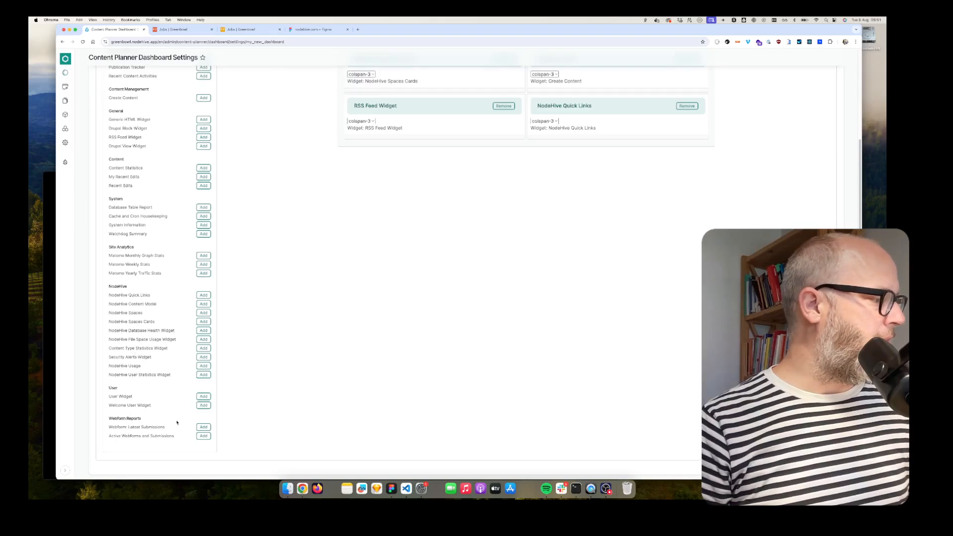
{"action": "left_click", "coordinate": [203, 405]}
{"action": "scroll", "coordinate": [426, 270], "scroll_direction": "up", "scroll_amount": 3}
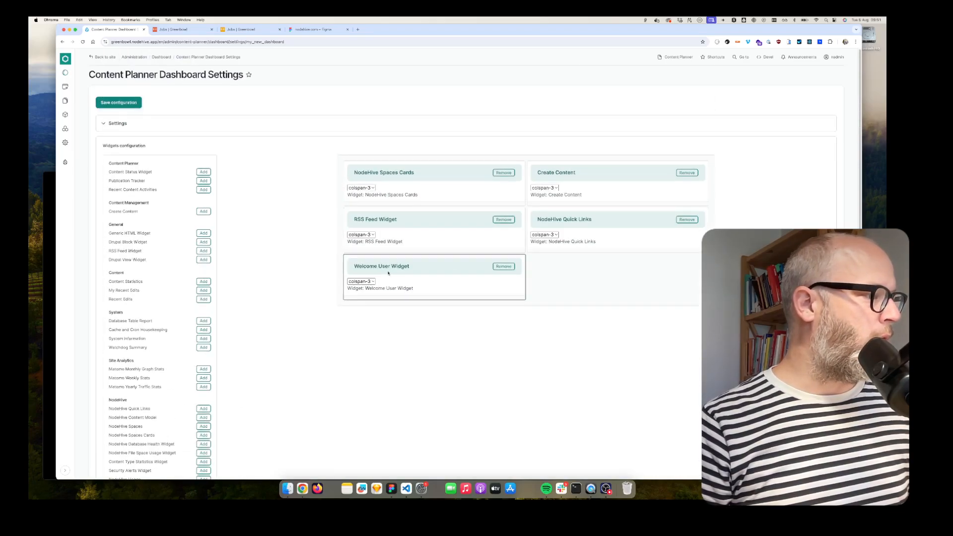
{"action": "left_click_drag", "start_coordinate": [386, 267], "coordinate": [368, 185]}
{"action": "left_click", "coordinate": [361, 188]}
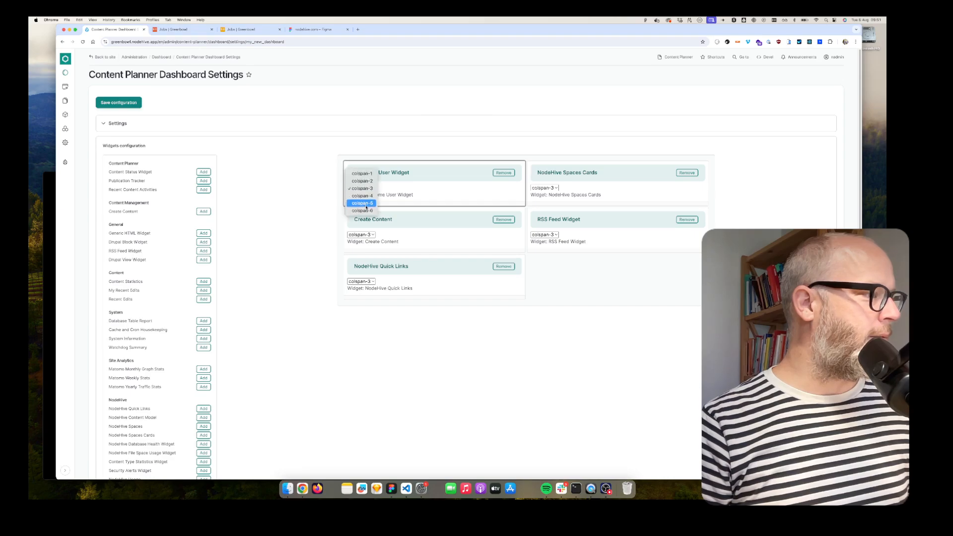
{"action": "left_click", "coordinate": [362, 211]}
{"action": "left_click", "coordinate": [119, 103]}
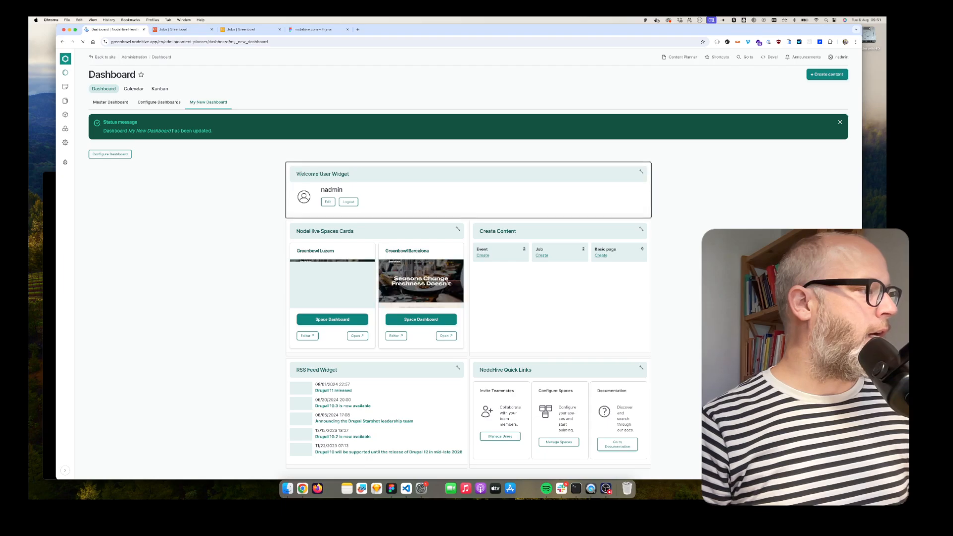
- Add the My Recent Edits widget directly below the Welcome User Widget, set its width to colspan-6, and save the dashboard
{"action": "left_click", "coordinate": [110, 154]}
{"action": "scroll", "coordinate": [175, 286], "scroll_direction": "down", "scroll_amount": 5}
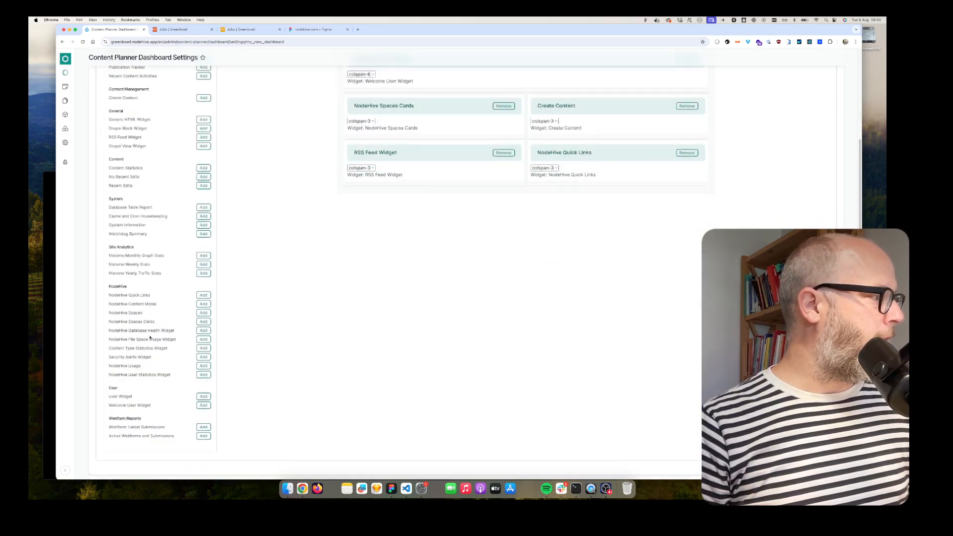
{"action": "left_click", "coordinate": [204, 176]}
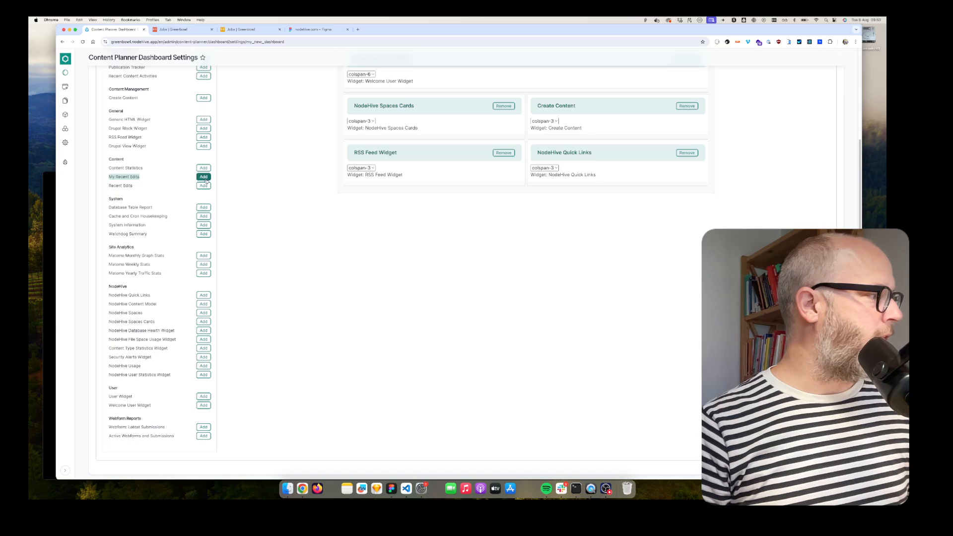
{"action": "scroll", "coordinate": [398, 209], "scroll_direction": "up", "scroll_amount": 3}
{"action": "left_click_drag", "start_coordinate": [378, 273], "coordinate": [391, 180]}
{"action": "left_click", "coordinate": [366, 194]}
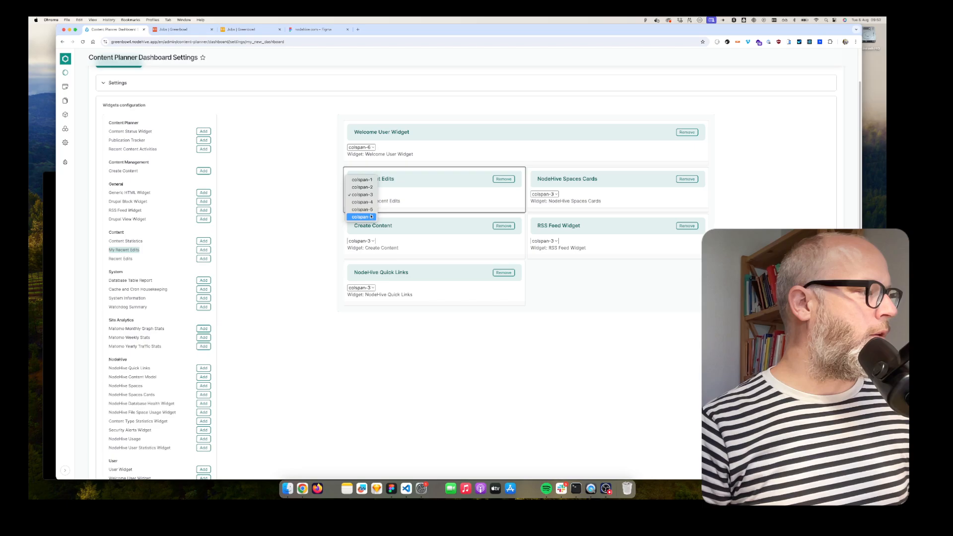
{"action": "left_click", "coordinate": [371, 218]}
{"action": "scroll", "coordinate": [131, 106], "scroll_direction": "up", "scroll_amount": 2}
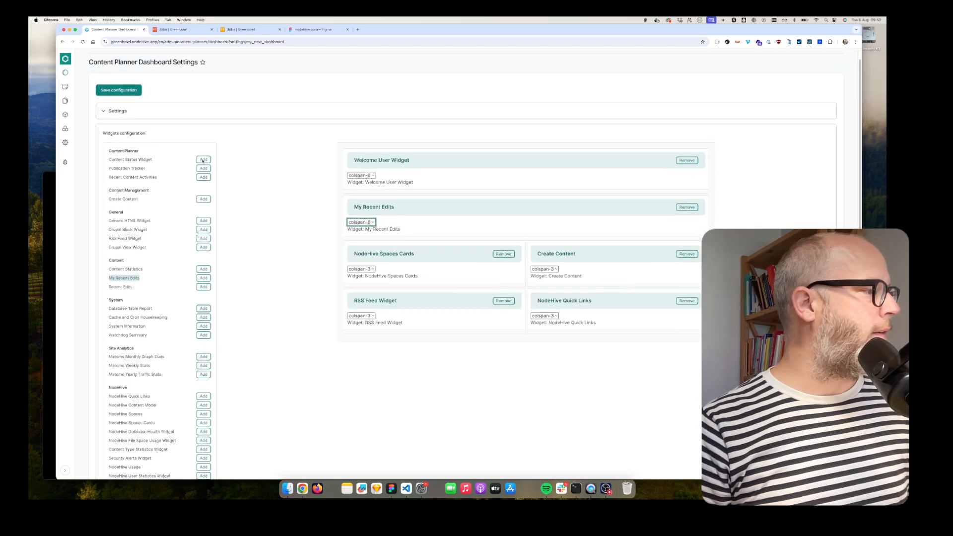
{"action": "left_click", "coordinate": [132, 105]}
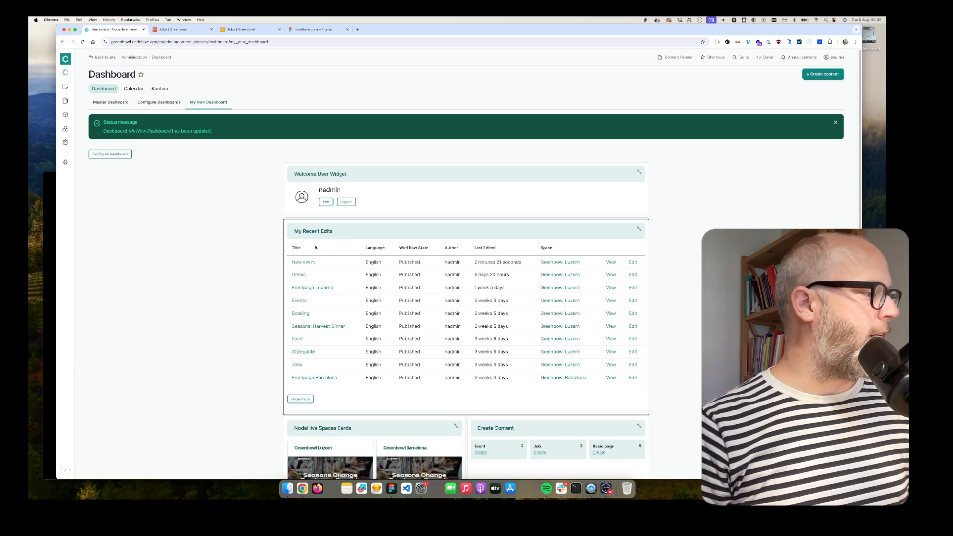
- Review the finished dashboard and check the NodeHive feature overview in Figma before returning to the dashboard
{"action": "scroll", "coordinate": [321, 337], "scroll_direction": "down", "scroll_amount": 5}
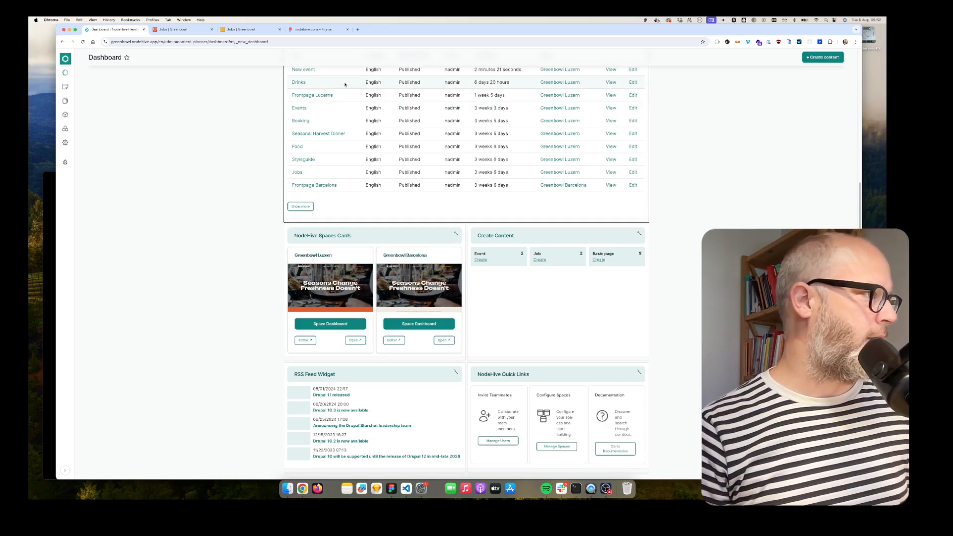
{"action": "left_click", "coordinate": [343, 30]}
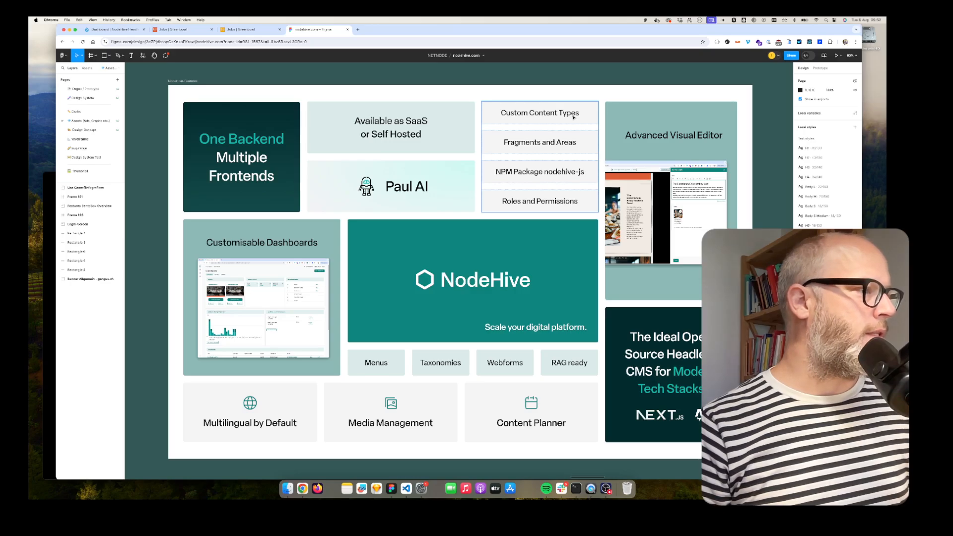
{"action": "left_click", "coordinate": [115, 29]}
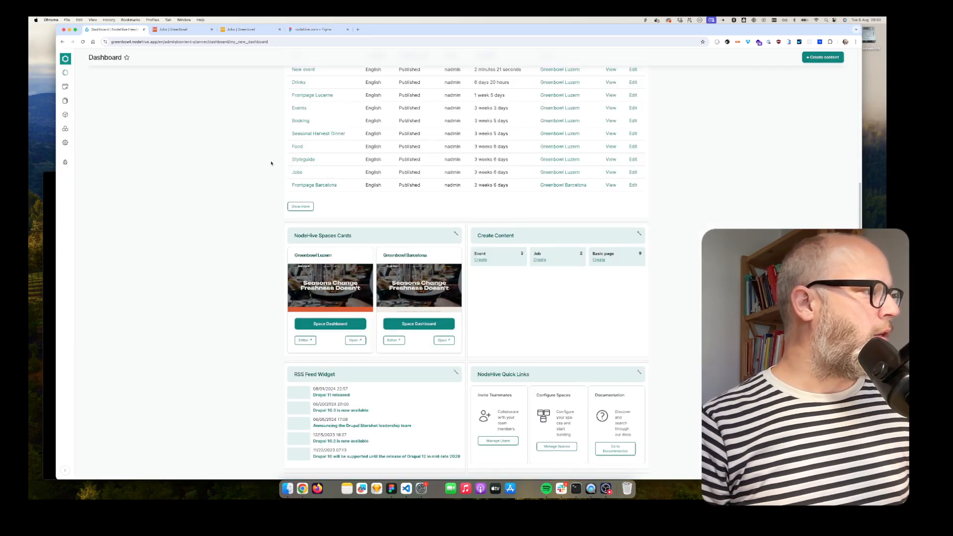
{"action": "scroll", "coordinate": [267, 160], "scroll_direction": "up", "scroll_amount": 5}
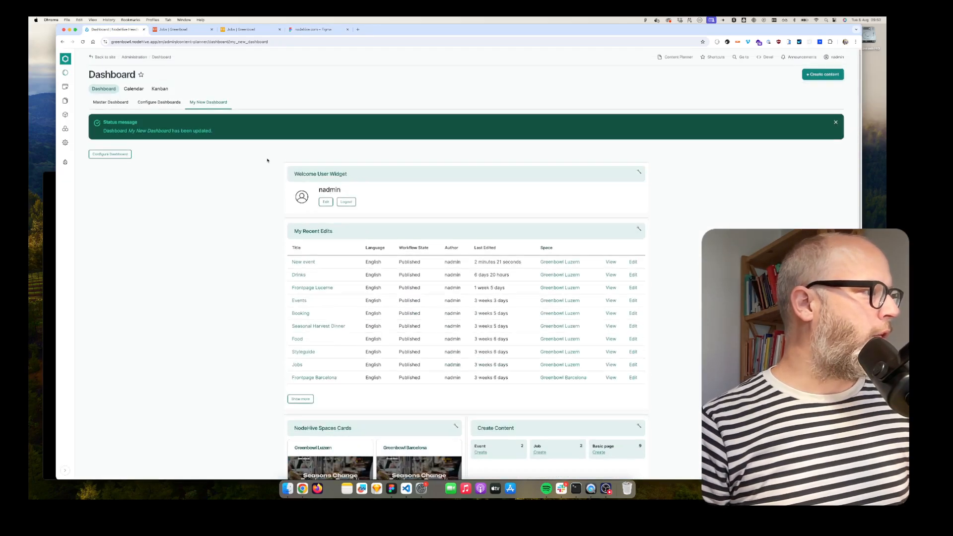
- Open the Content Models overview and look over the configurable model types
{"action": "left_click", "coordinate": [66, 119]}
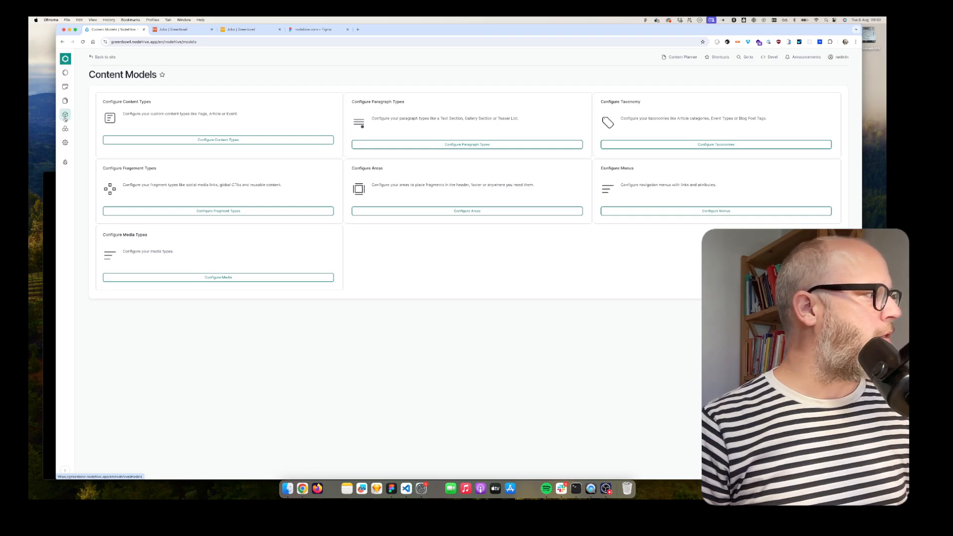
{"action": "mouse_move", "coordinate": [65, 160]}
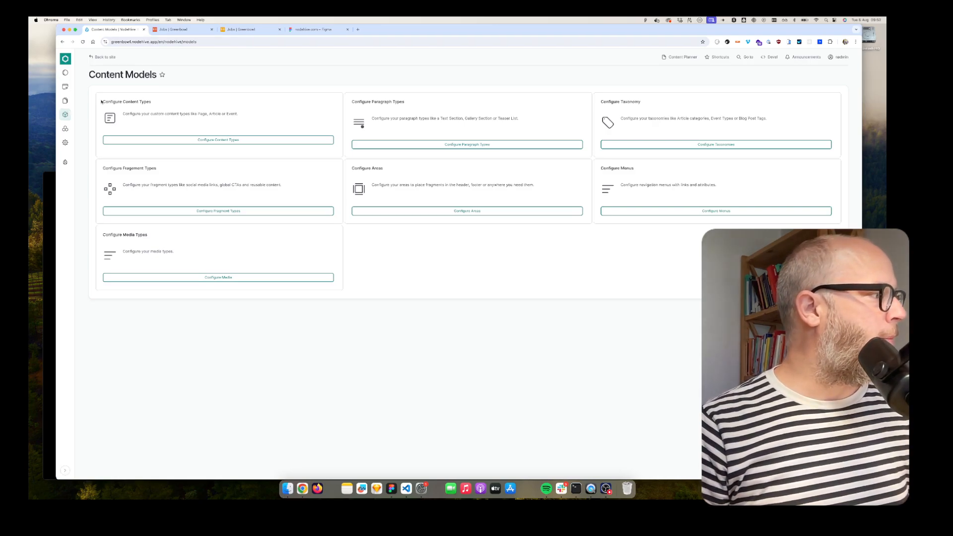
- Examine the content, paragraph, fragment and media type entries on the Content Models overview
{"action": "left_click_drag", "start_coordinate": [102, 101], "coordinate": [167, 102]}
{"action": "left_click_drag", "start_coordinate": [352, 102], "coordinate": [410, 105]}
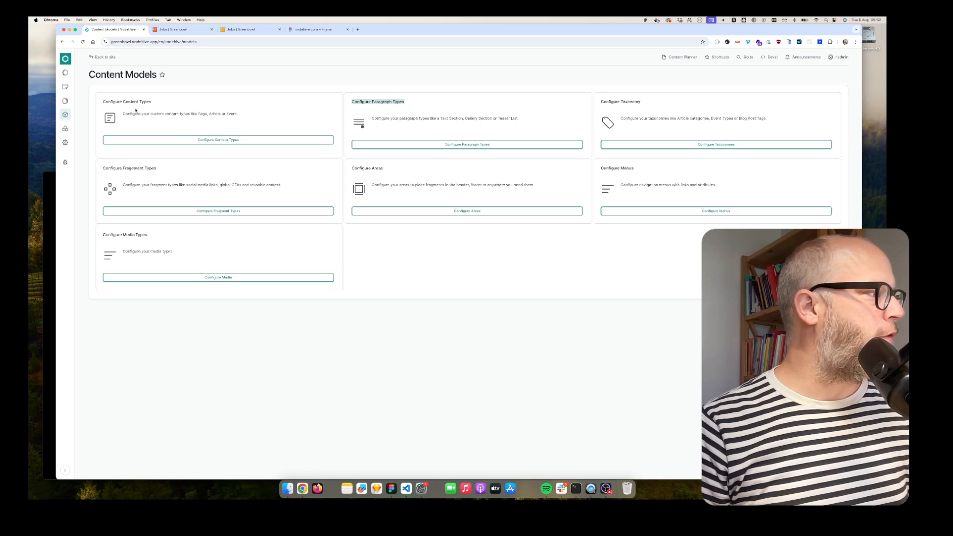
{"action": "left_click_drag", "start_coordinate": [122, 103], "coordinate": [156, 105]}
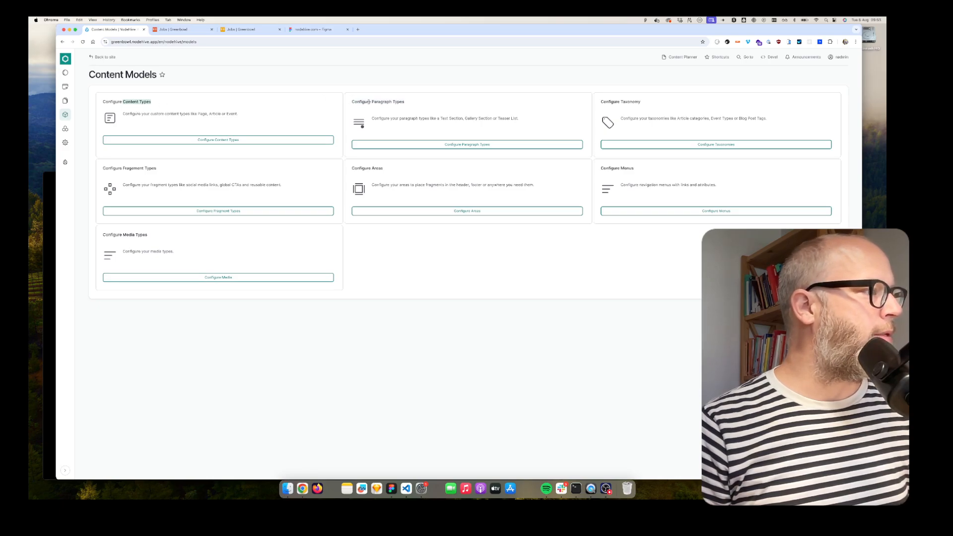
{"action": "left_click_drag", "start_coordinate": [371, 101], "coordinate": [541, 102]}
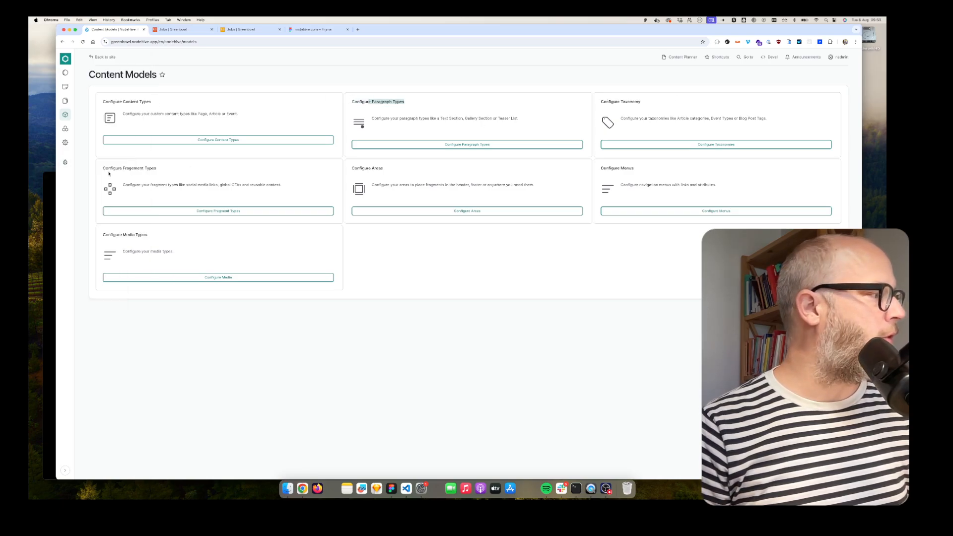
{"action": "left_click_drag", "start_coordinate": [122, 169], "coordinate": [351, 162]}
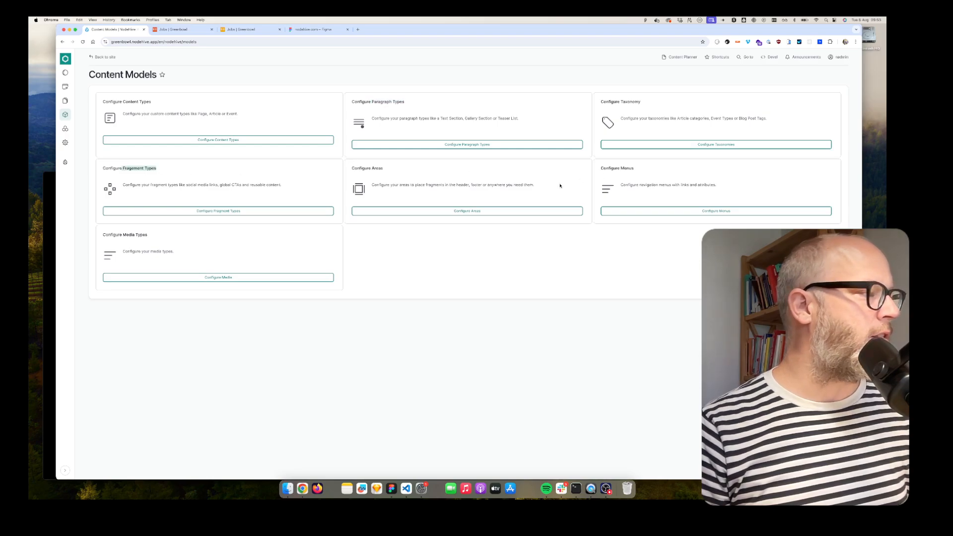
{"action": "left_click_drag", "start_coordinate": [124, 234], "coordinate": [163, 236]}
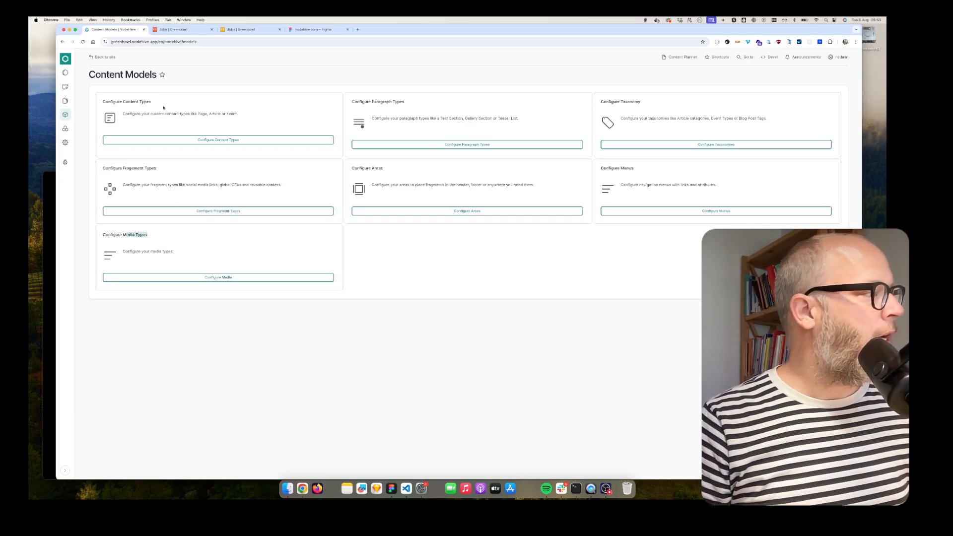
{"action": "left_click_drag", "start_coordinate": [107, 103], "coordinate": [168, 102]}
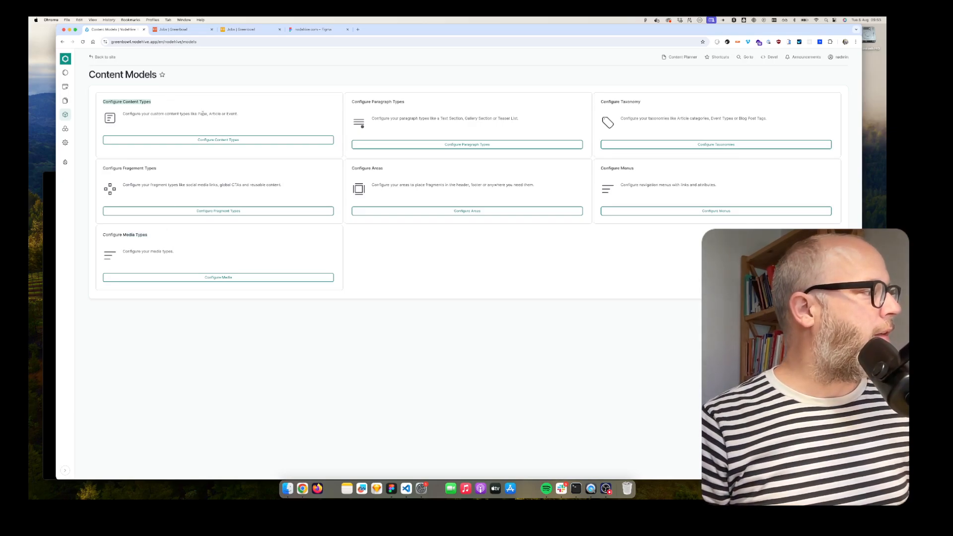
- Open the content types list and go to the field management of the Event content type
{"action": "left_click", "coordinate": [225, 143]}
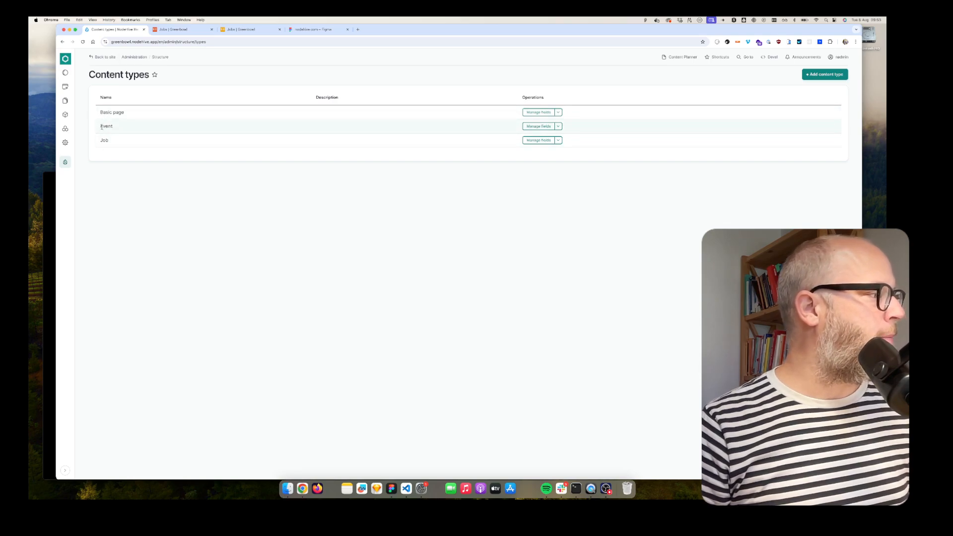
{"action": "left_click_drag", "start_coordinate": [103, 126], "coordinate": [128, 128]}
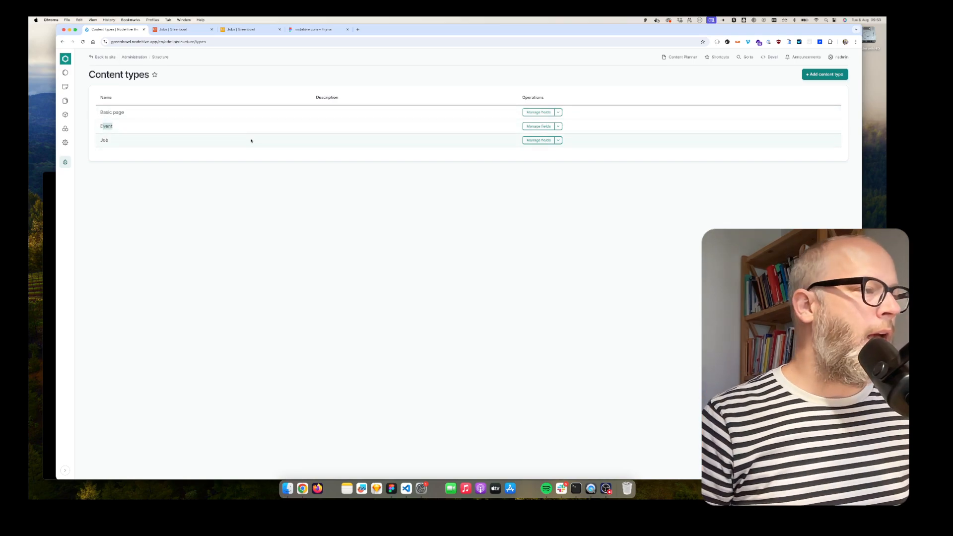
{"action": "left_click", "coordinate": [534, 128]}
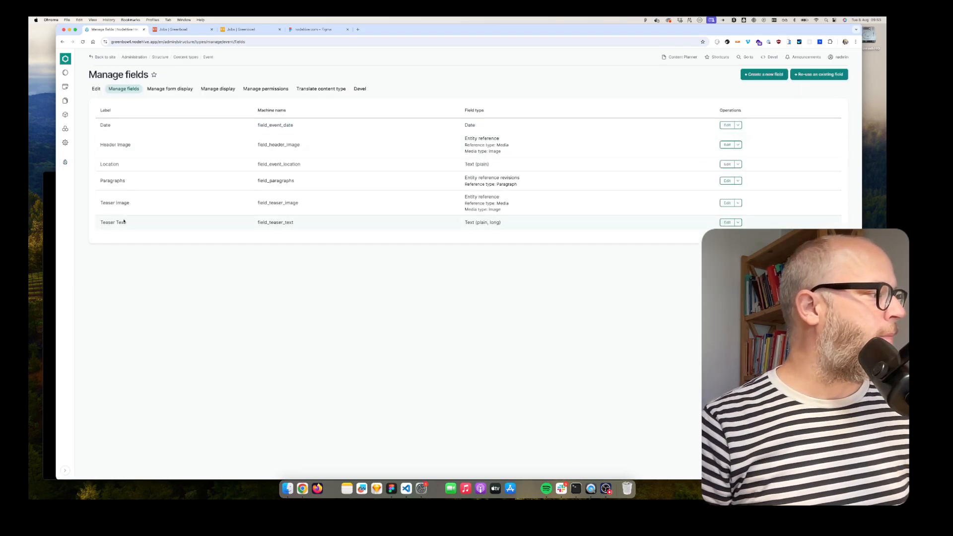
- Create a plain text field labelled "test" for the Event content type, using the Text (plain) option, and save its settings
{"action": "left_click", "coordinate": [766, 77]}
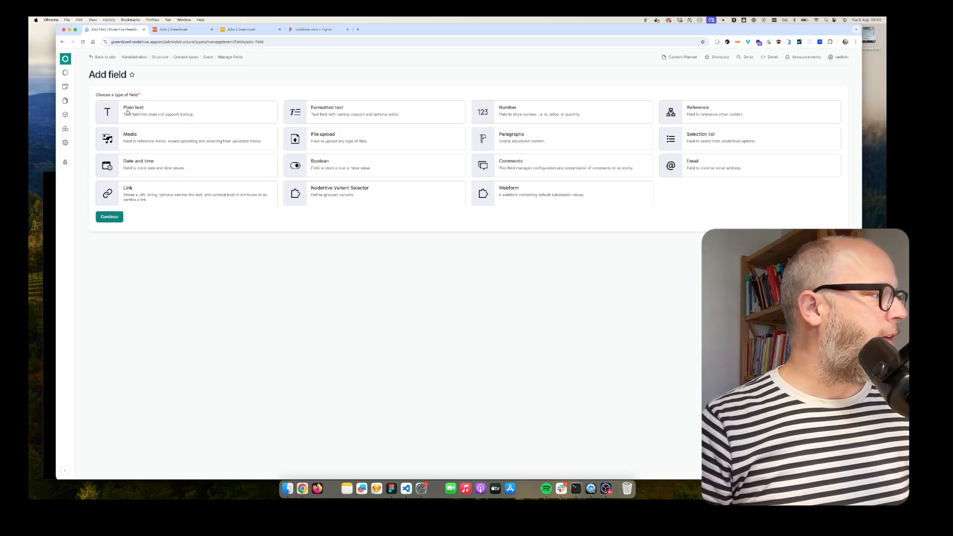
{"action": "left_click", "coordinate": [128, 113]}
{"action": "left_click", "coordinate": [111, 214]}
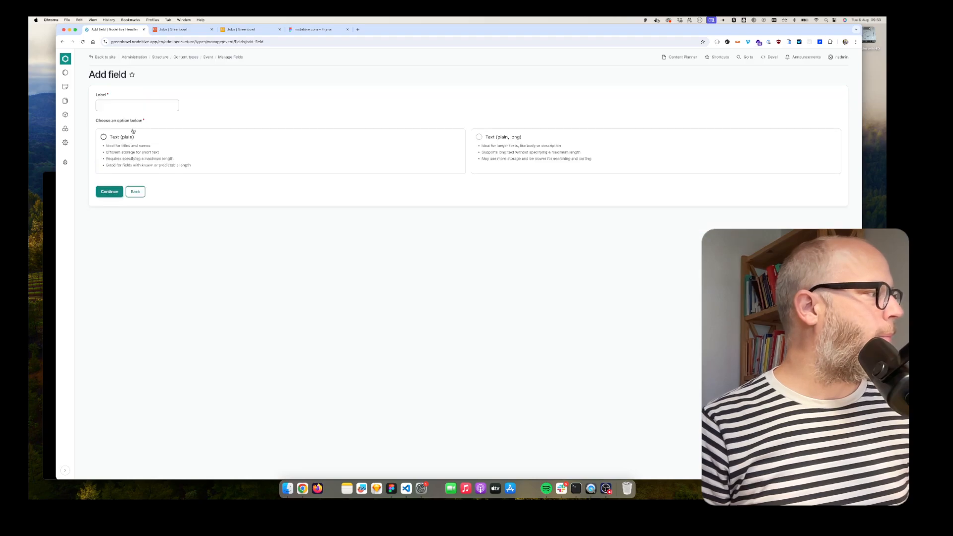
{"action": "left_click", "coordinate": [135, 105]}
{"action": "type", "text": "test"}
{"action": "left_click", "coordinate": [101, 136]}
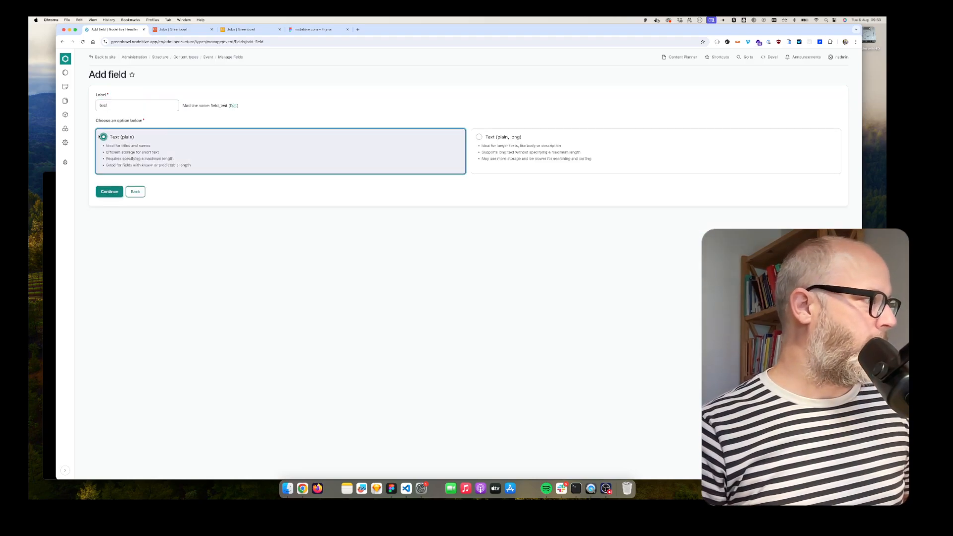
{"action": "left_click", "coordinate": [110, 192]}
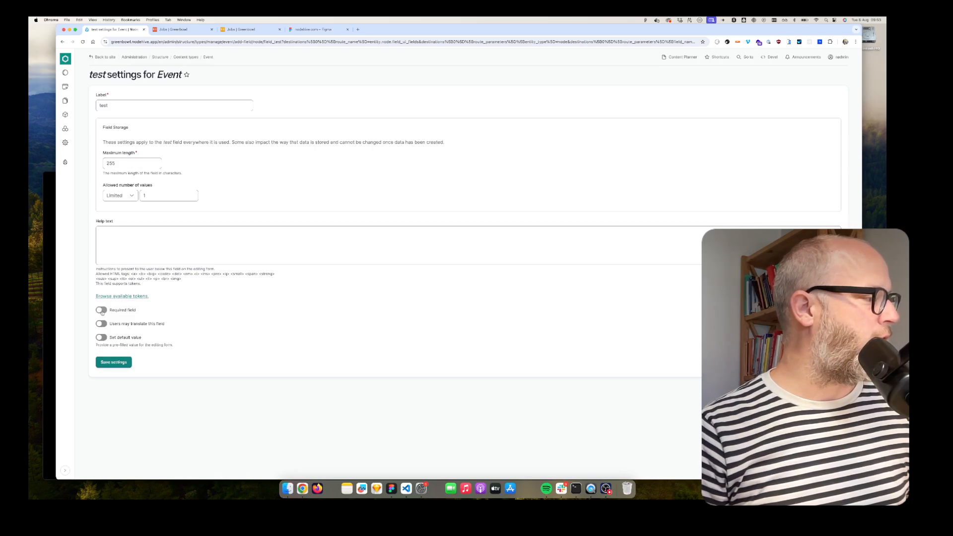
{"action": "left_click", "coordinate": [127, 364]}
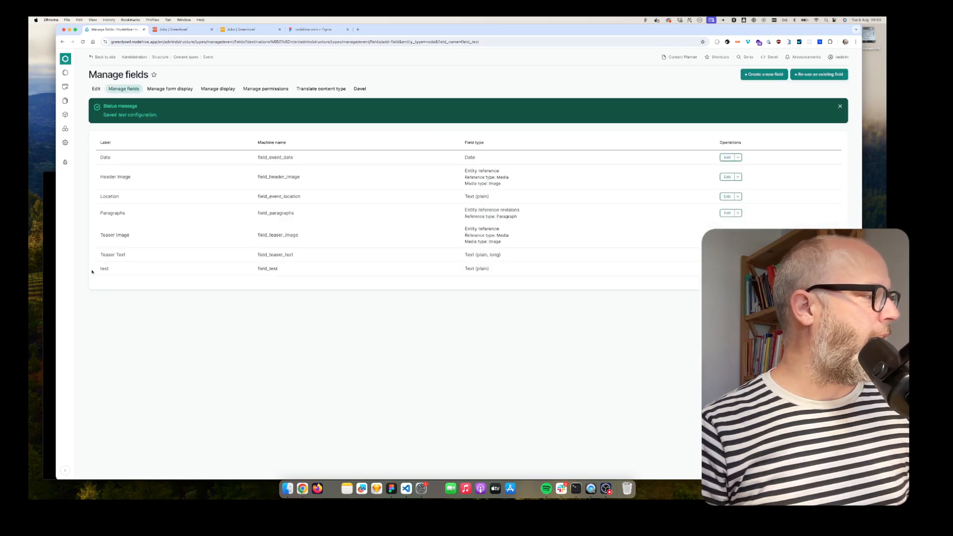
- Move the test field into the Basic tab above Location in the Event form display and save the layout
{"action": "left_click", "coordinate": [171, 91]}
{"action": "scroll", "coordinate": [157, 347], "scroll_direction": "down", "scroll_amount": 6}
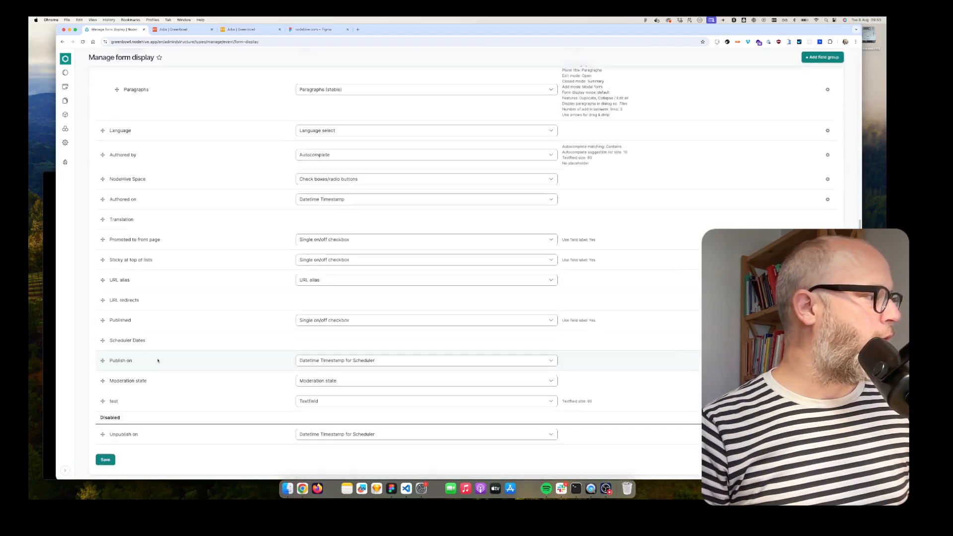
{"action": "left_click_drag", "start_coordinate": [102, 401], "coordinate": [130, 194]}
{"action": "scroll", "coordinate": [141, 338], "scroll_direction": "up", "scroll_amount": 5}
{"action": "scroll", "coordinate": [146, 297], "scroll_direction": "down", "scroll_amount": 6}
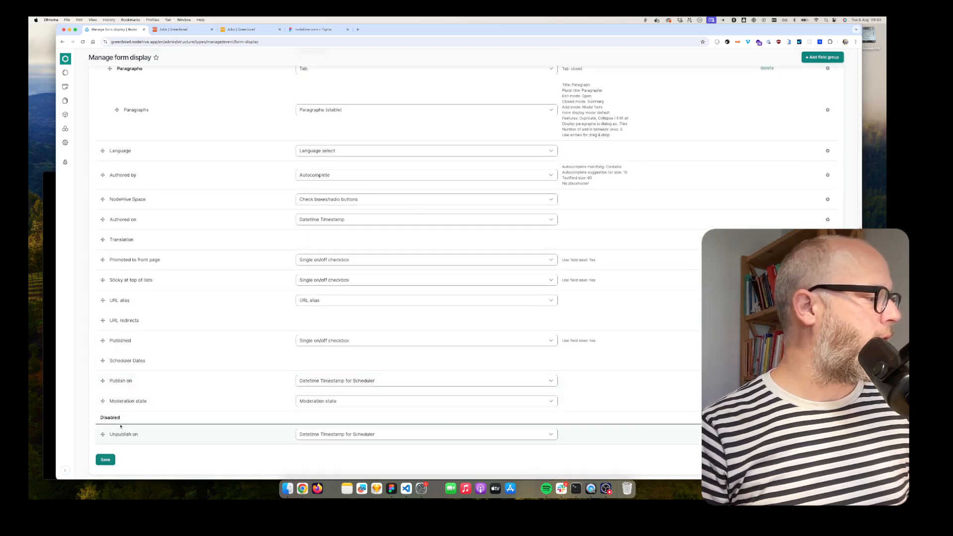
{"action": "left_click", "coordinate": [105, 460]}
- Edit the "New event" content item, enter "asdf" in its test field, and save it
{"action": "mouse_move", "coordinate": [66, 127]}
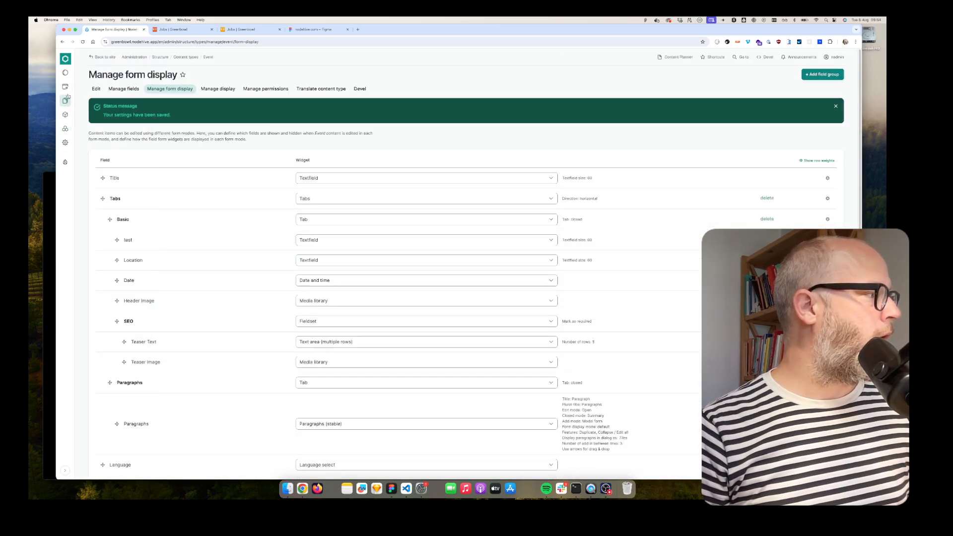
{"action": "left_click", "coordinate": [65, 101]}
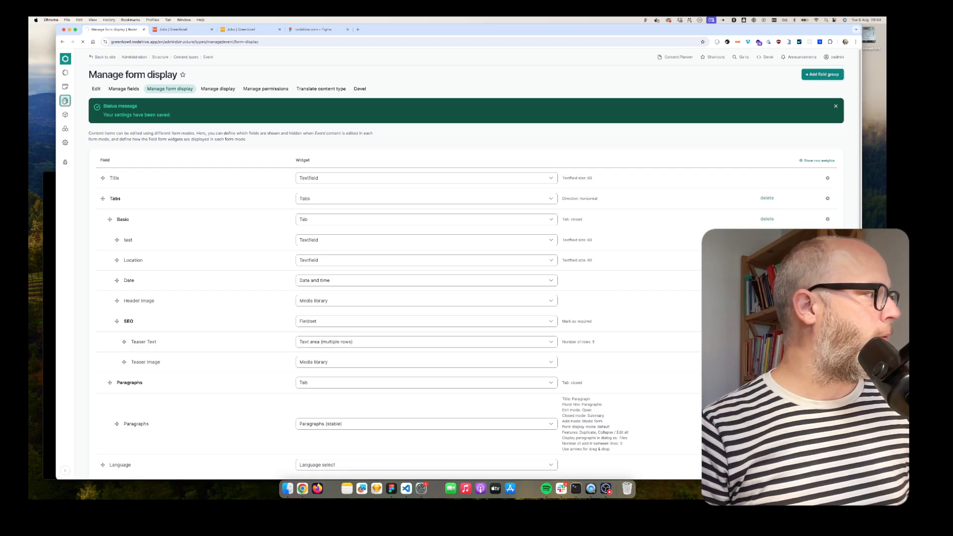
{"action": "left_click", "coordinate": [123, 181]}
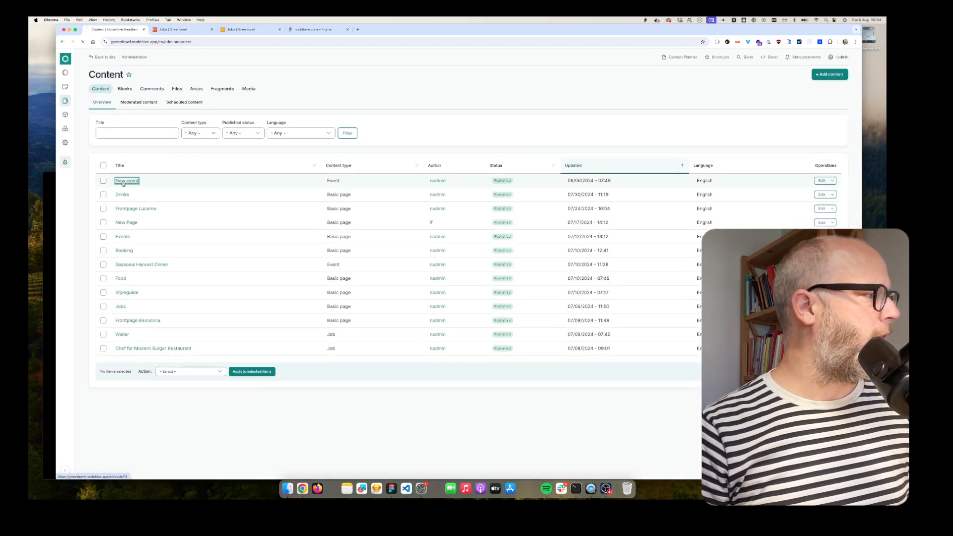
{"action": "left_click", "coordinate": [115, 91]}
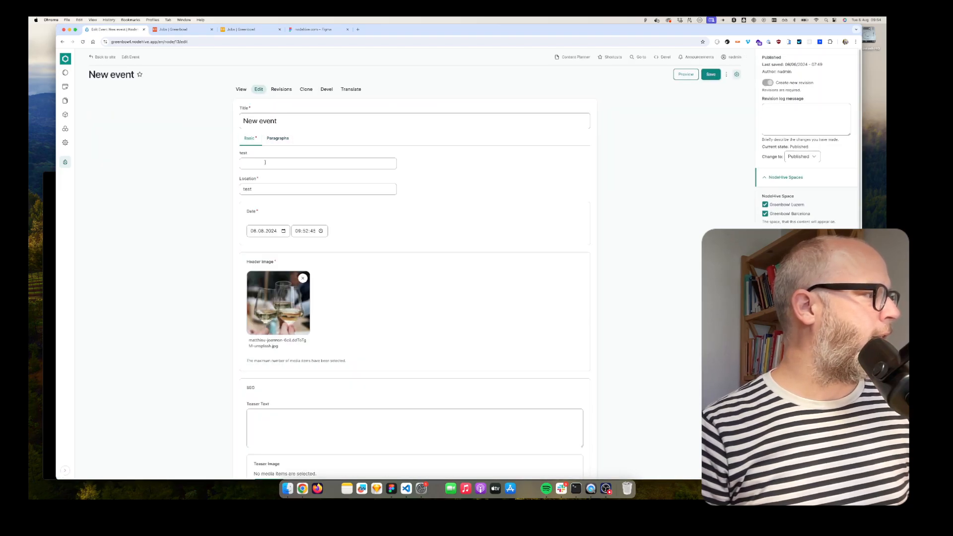
{"action": "left_click", "coordinate": [265, 162]}
{"action": "type", "text": "a"}
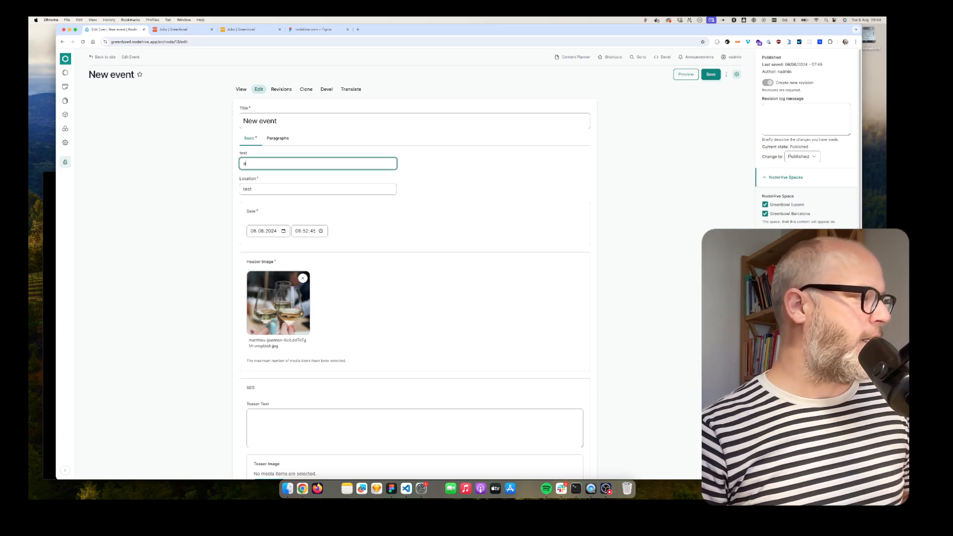
{"action": "type", "text": "sdf"}
{"action": "left_click", "coordinate": [710, 75]}
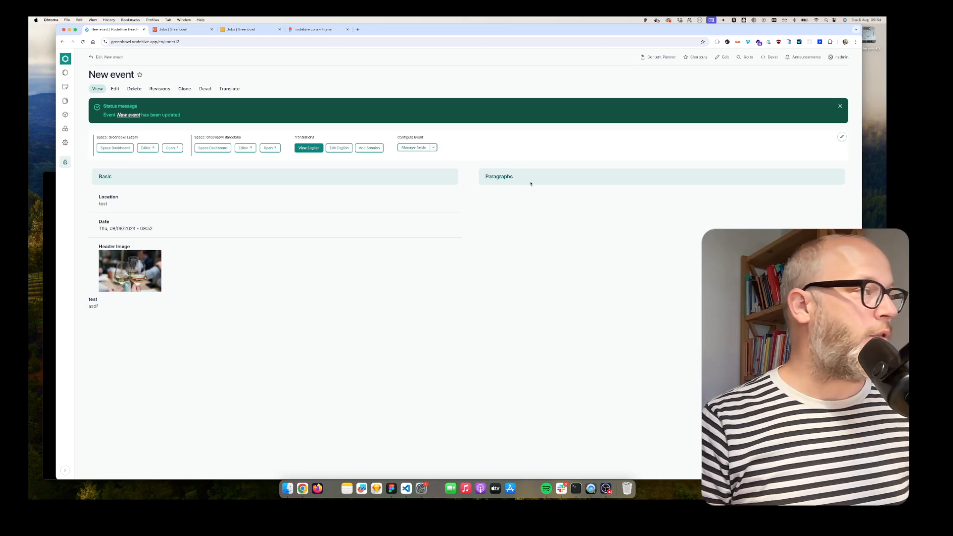
- Check the NodeHive feature overview in Figma, return to NodeHive, glance at the site preview, and open the Dashboard
{"action": "left_click", "coordinate": [318, 29]}
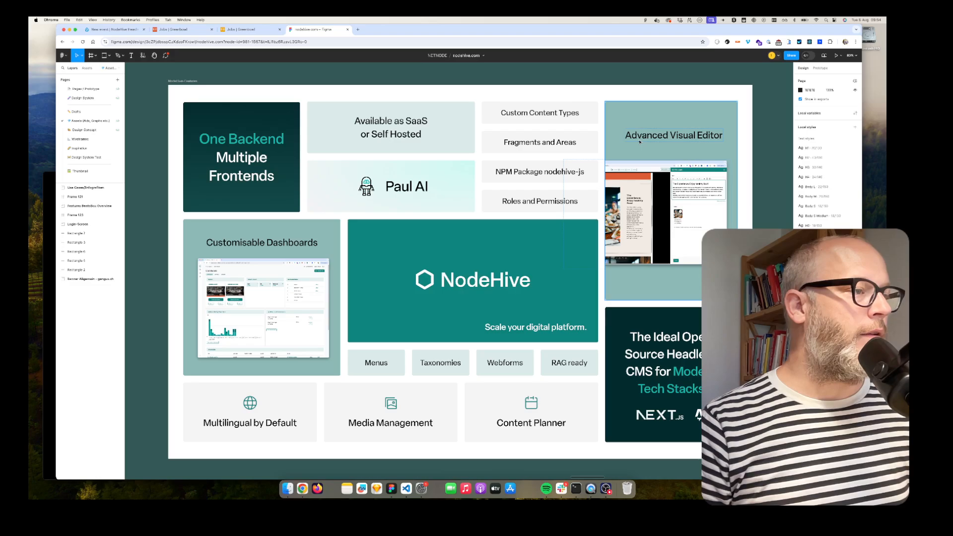
{"action": "left_click", "coordinate": [113, 30]}
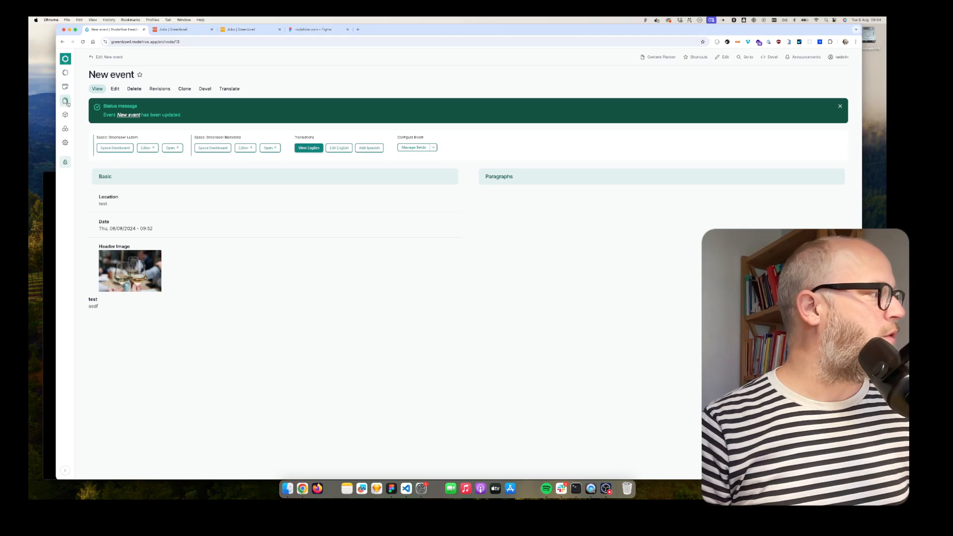
{"action": "left_click", "coordinate": [66, 88]}
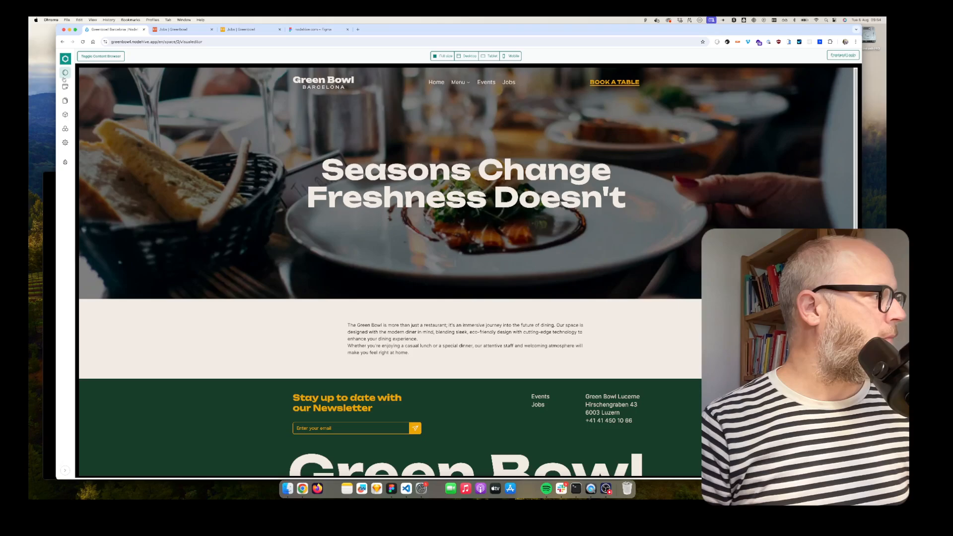
{"action": "left_click", "coordinate": [66, 74]}
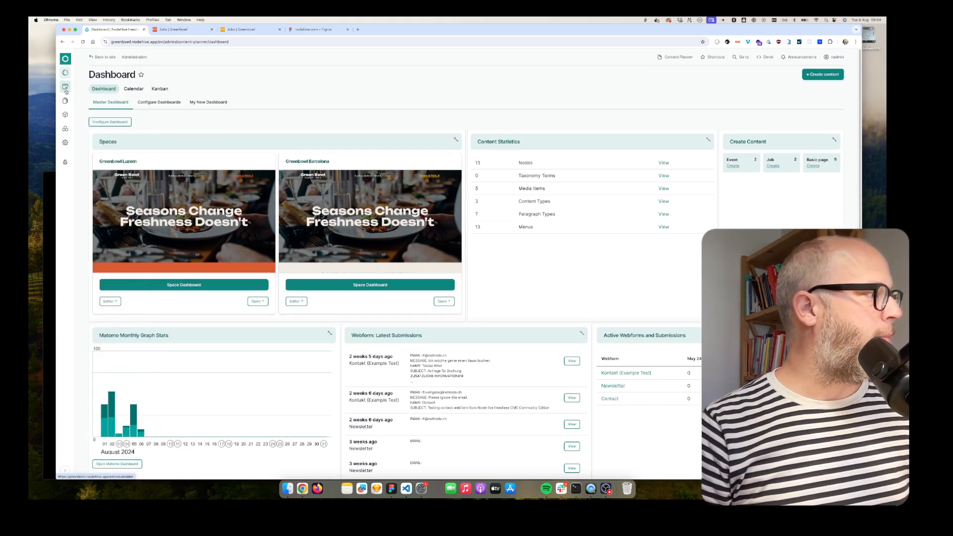
- Open the site preview in the visual editor and show its content browser
{"action": "mouse_move", "coordinate": [66, 91]}
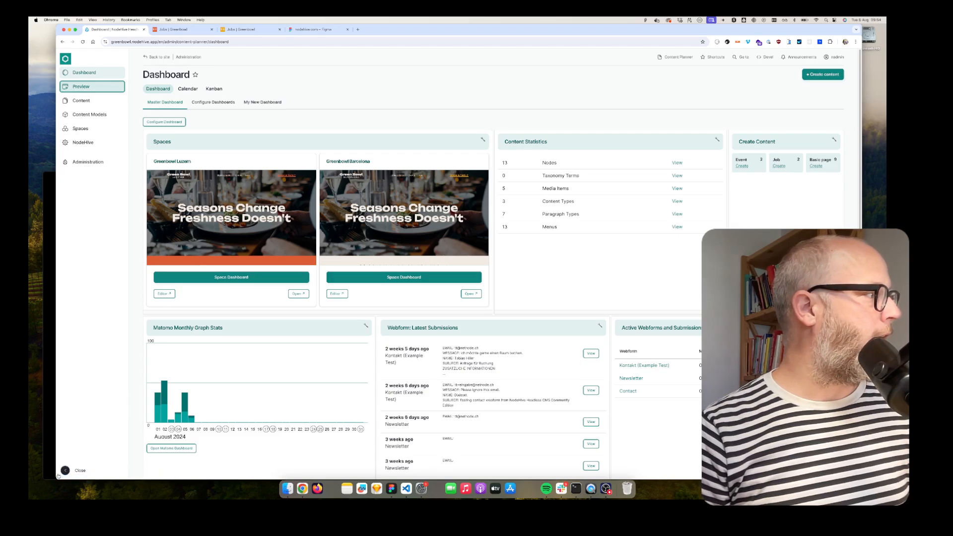
{"action": "left_click", "coordinate": [92, 88]}
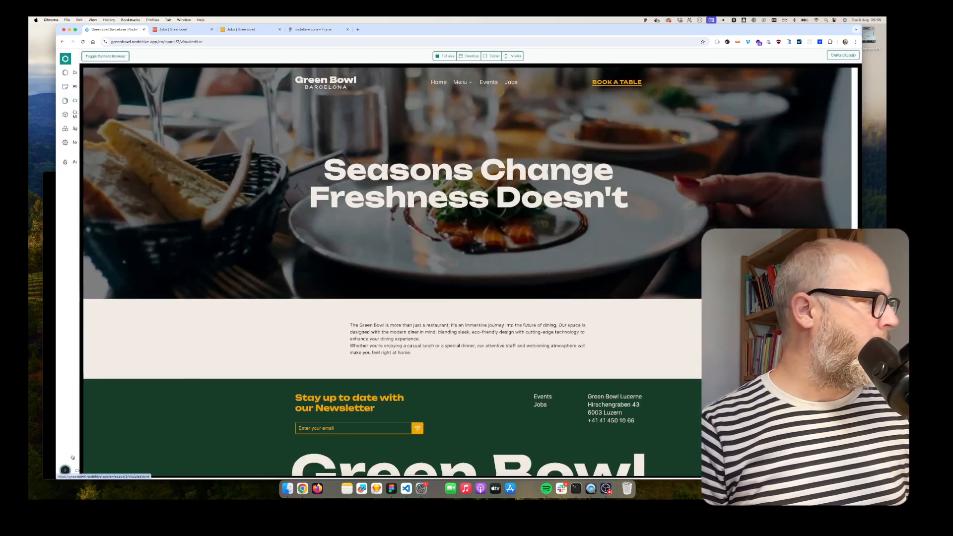
{"action": "left_click", "coordinate": [118, 55]}
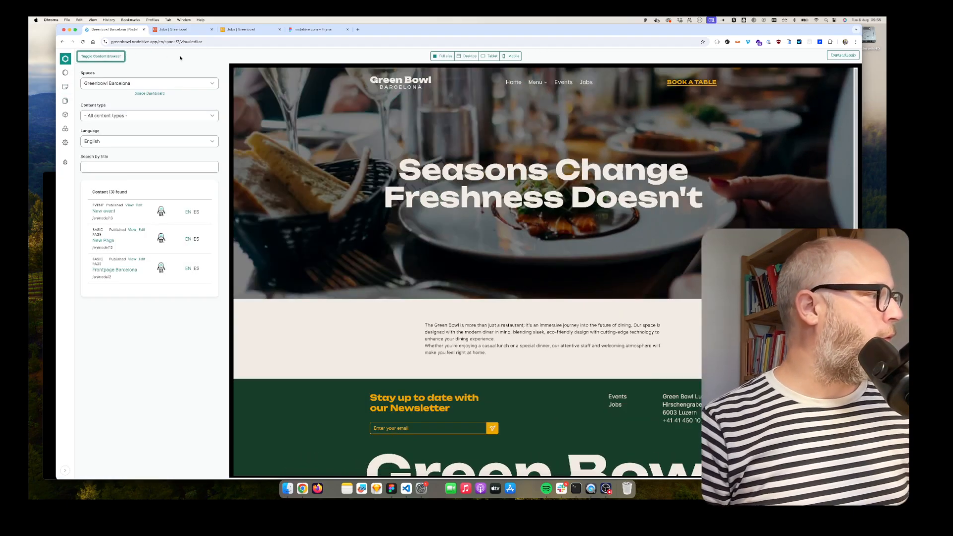
- Switch the preview between Greenbowl Luzern and Greenbowl Barcelona, end on Greenbowl Luzern, and hide the content browser
{"action": "left_click", "coordinate": [107, 83]}
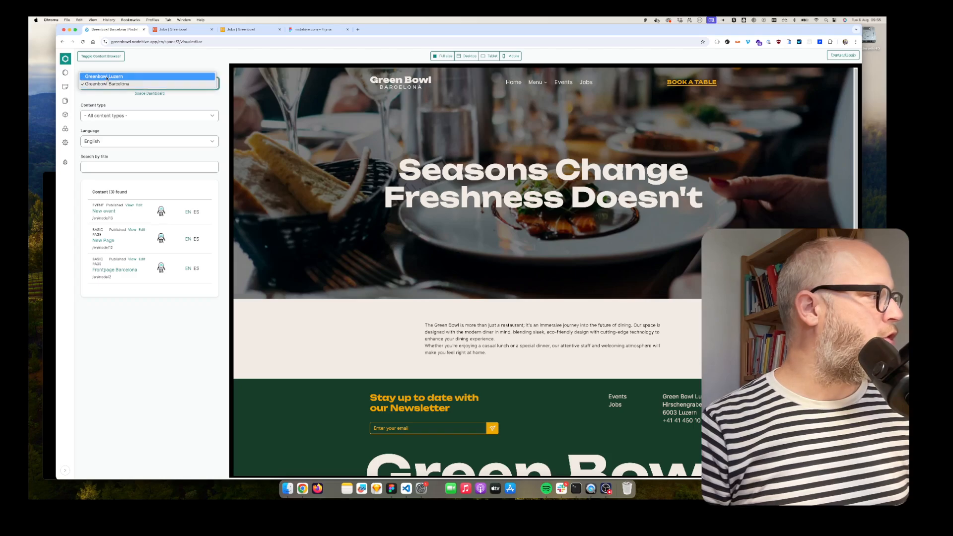
{"action": "left_click", "coordinate": [107, 77]}
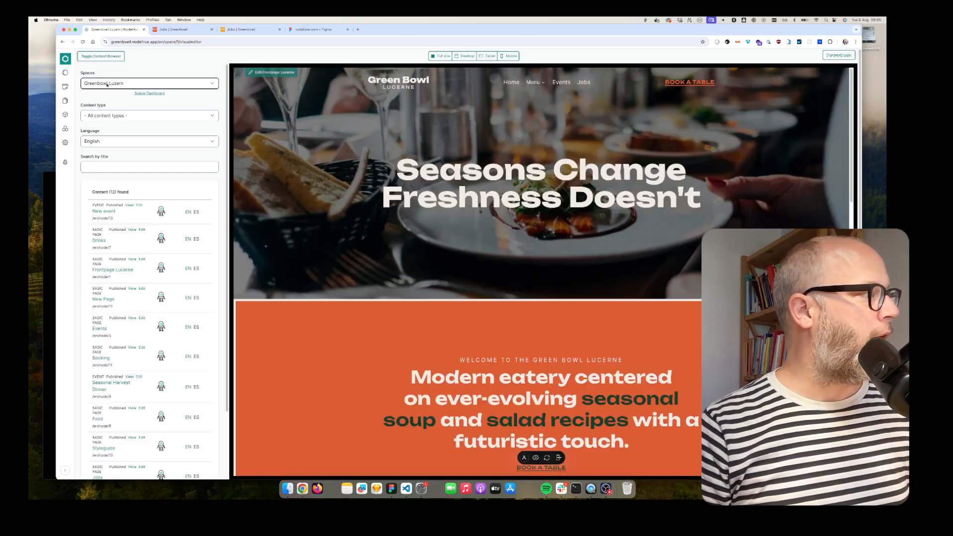
{"action": "left_click", "coordinate": [105, 82]}
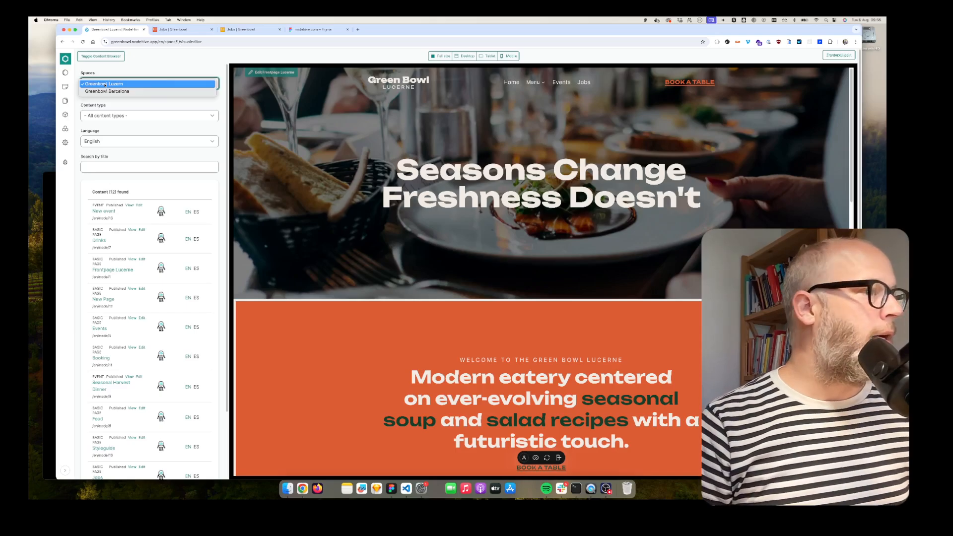
{"action": "left_click", "coordinate": [110, 90]}
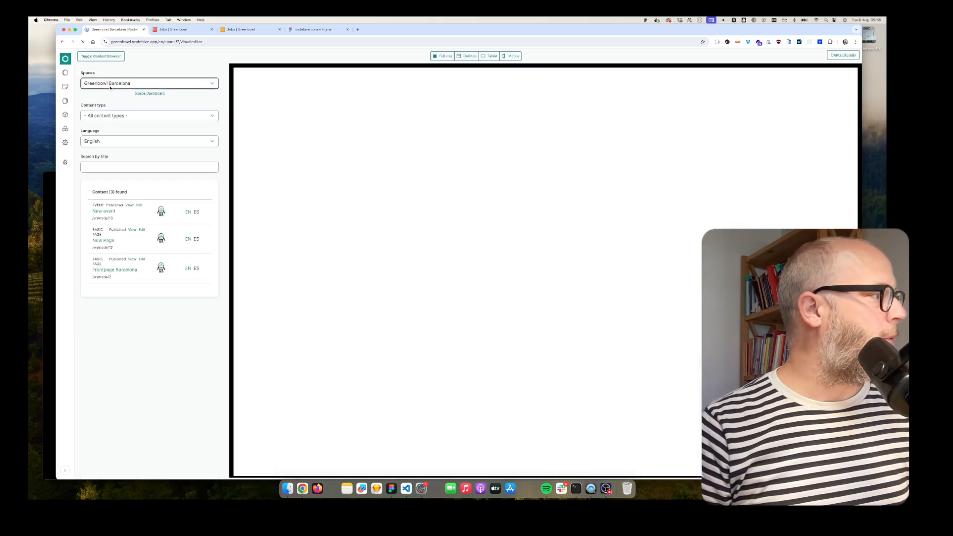
{"action": "left_click", "coordinate": [110, 84]}
{"action": "left_click", "coordinate": [110, 73]}
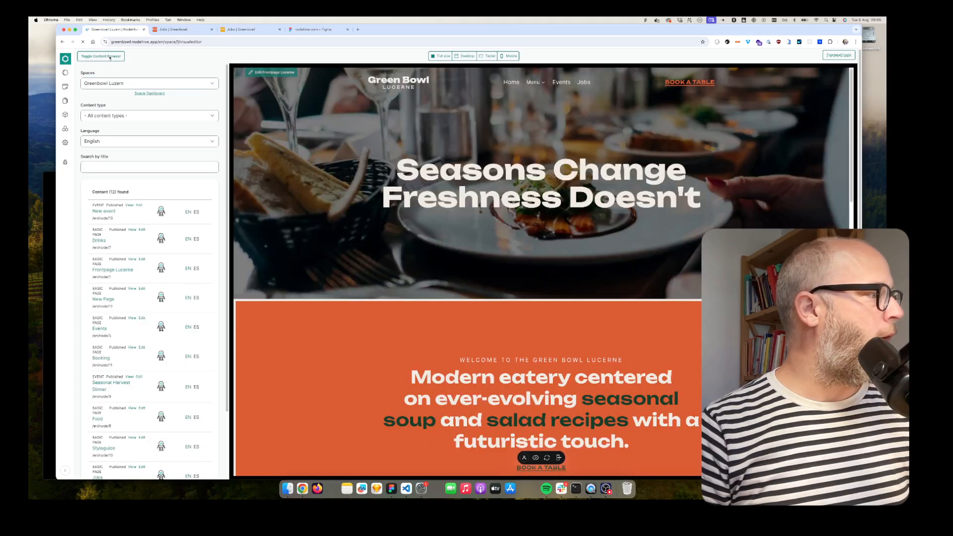
{"action": "left_click", "coordinate": [100, 56]}
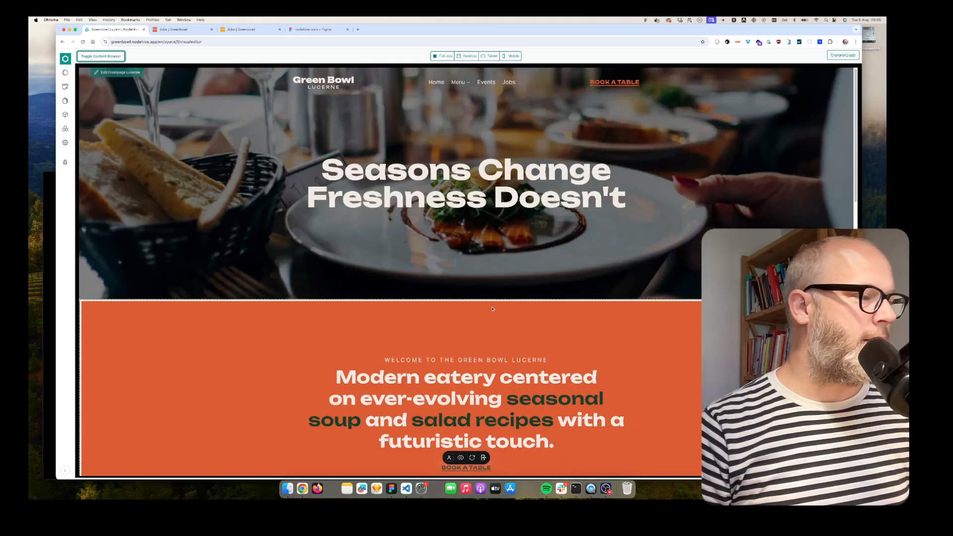
- Open the orange welcome paragraph on the Lucerne frontpage for editing, add a period to the end of its byline, and save
{"action": "scroll", "coordinate": [521, 298], "scroll_direction": "down", "scroll_amount": 10}
{"action": "scroll", "coordinate": [492, 328], "scroll_direction": "up", "scroll_amount": 10}
{"action": "scroll", "coordinate": [478, 325], "scroll_direction": "down", "scroll_amount": 3}
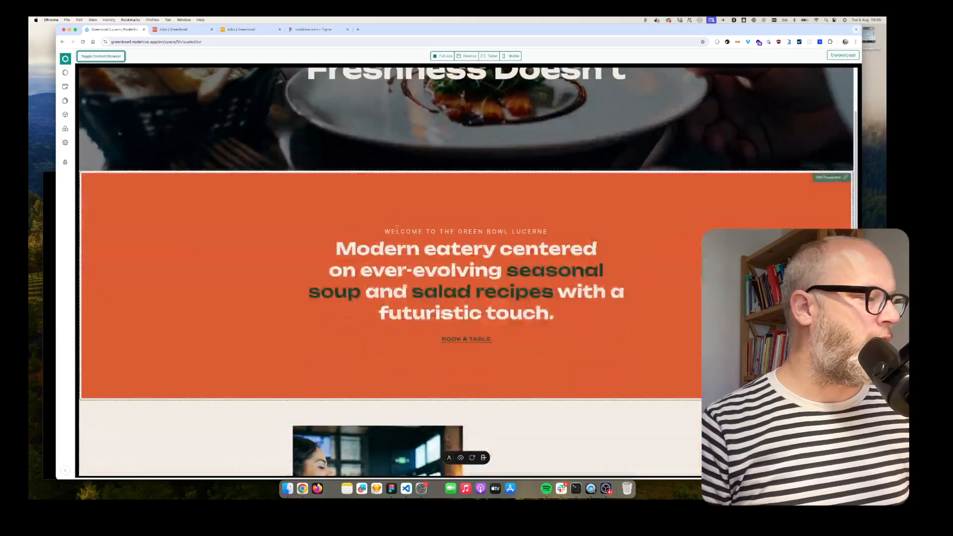
{"action": "left_click_drag", "start_coordinate": [384, 228], "coordinate": [561, 340]}
{"action": "left_click", "coordinate": [616, 312]}
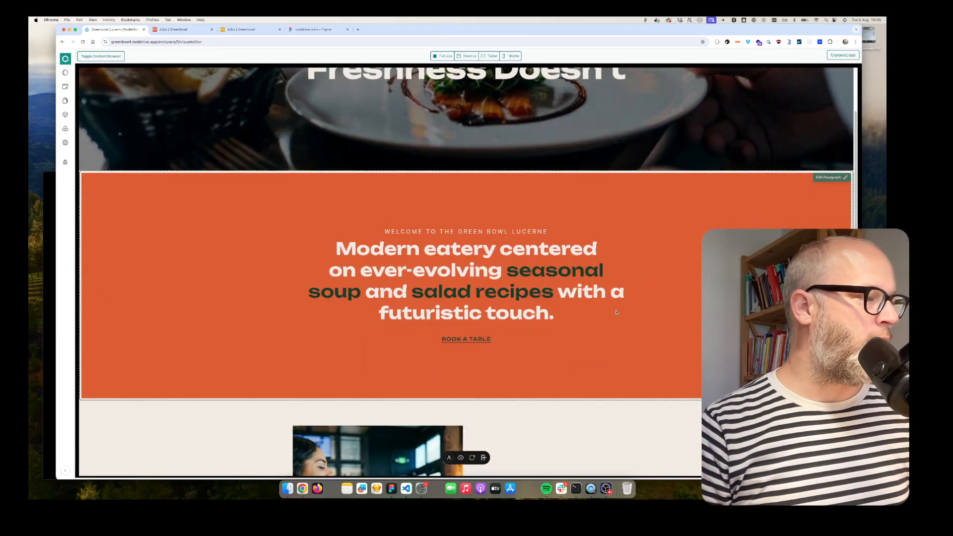
{"action": "left_click", "coordinate": [838, 179]}
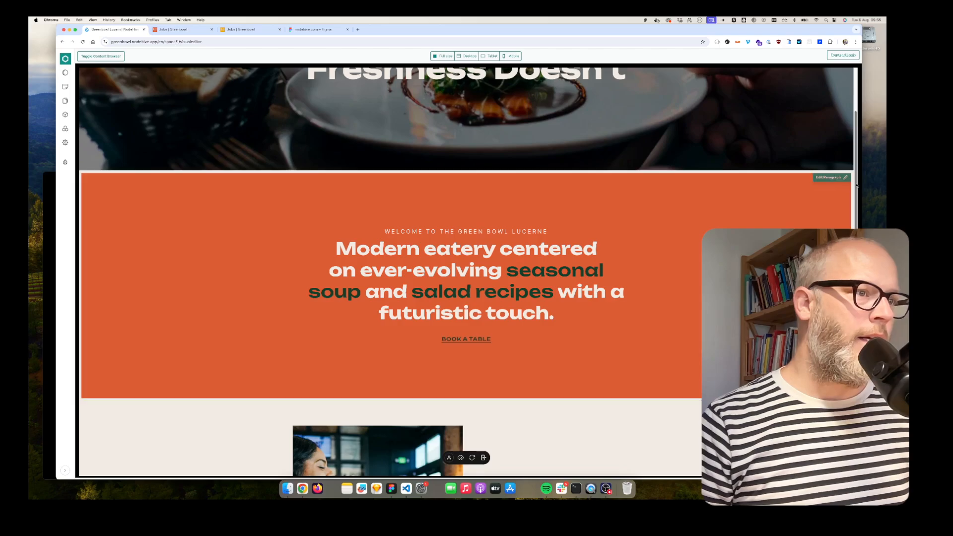
{"action": "left_click", "coordinate": [757, 115]}
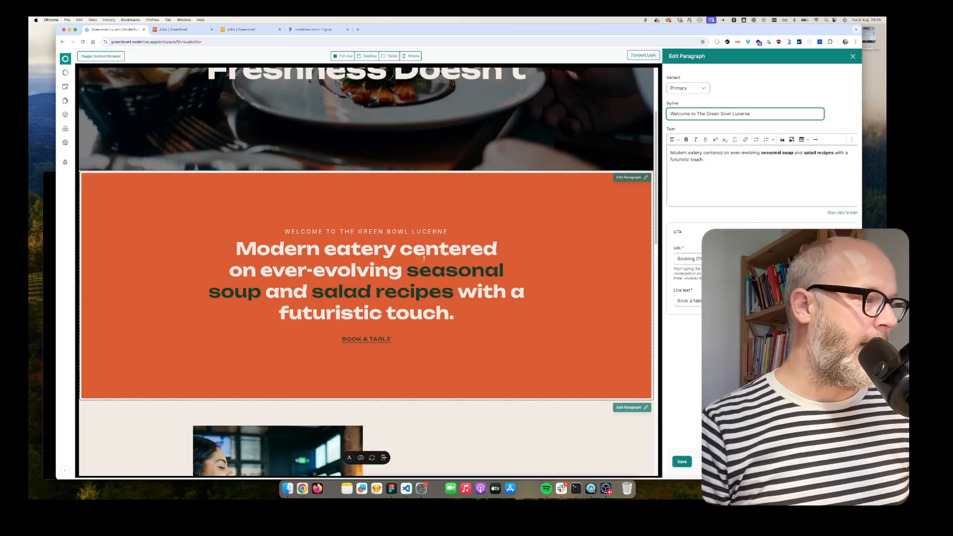
{"action": "type", "text": "."}
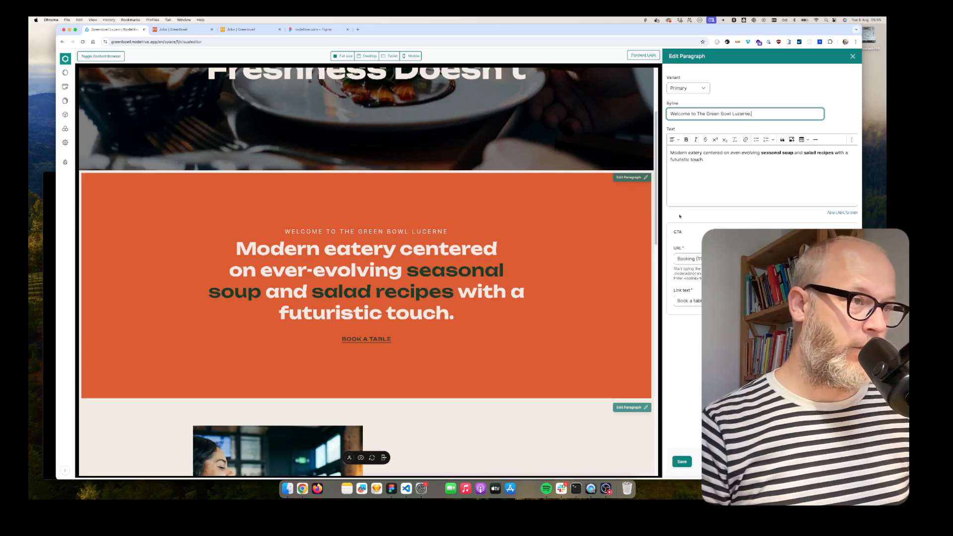
{"action": "left_click", "coordinate": [682, 462]}
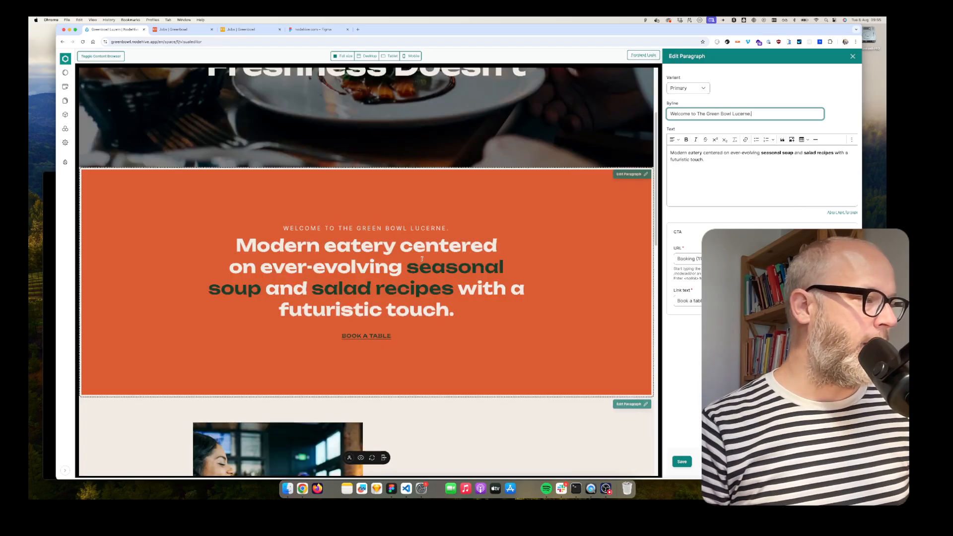
- Remove the period from the end of the welcome paragraph's byline and save
{"action": "left_click", "coordinate": [771, 116]}
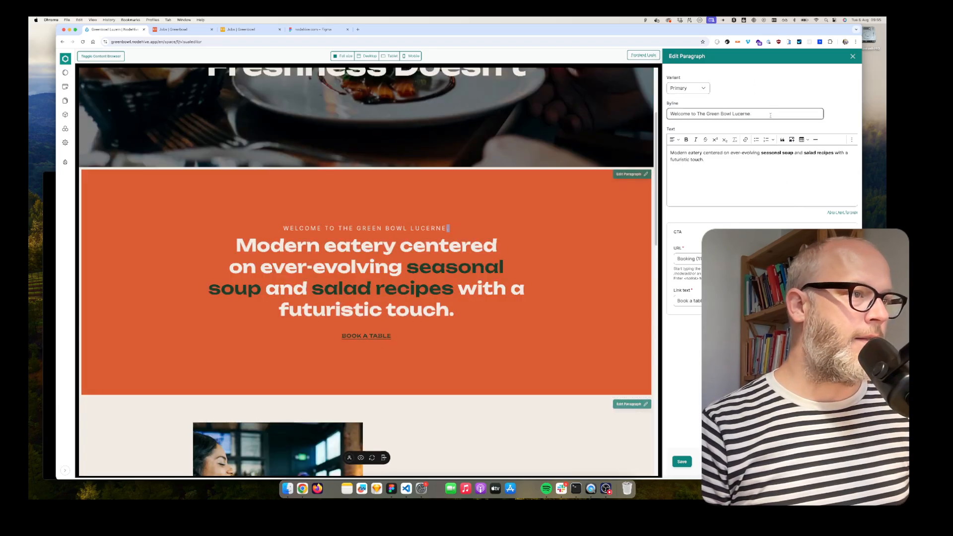
{"action": "key", "text": "BackSpace"}
{"action": "left_click", "coordinate": [683, 461]}
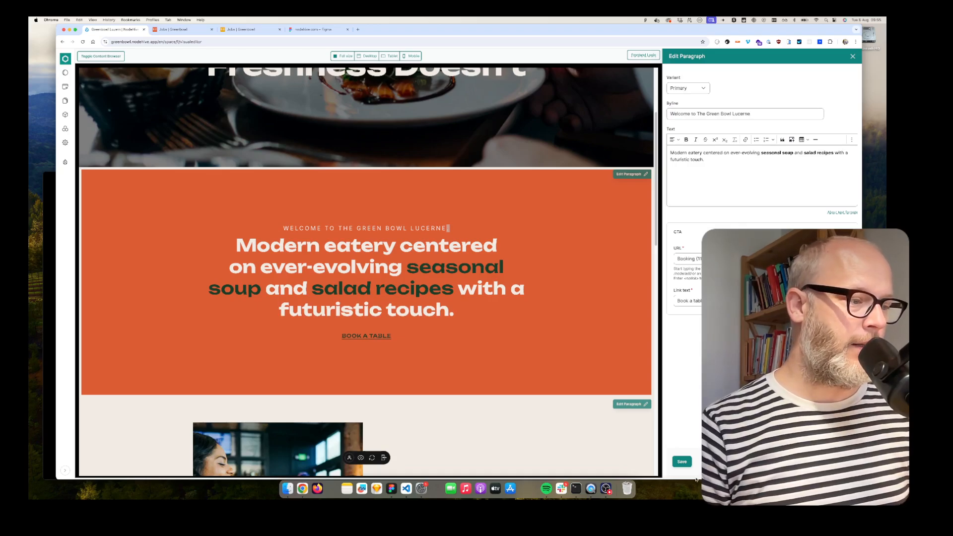
- Save the welcome paragraph with the Secondary variant, and again with the White variant
{"action": "left_click", "coordinate": [688, 88]}
{"action": "left_click", "coordinate": [683, 97]}
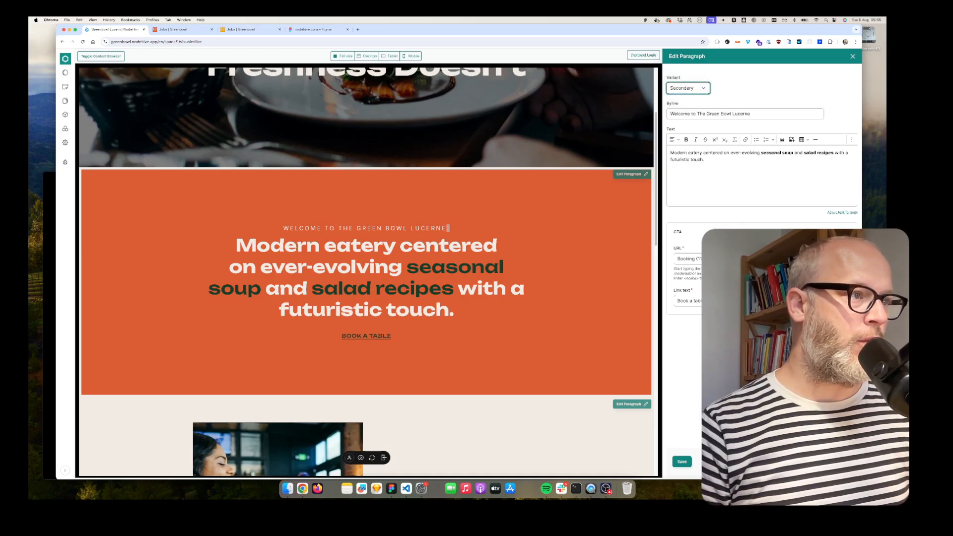
{"action": "left_click", "coordinate": [682, 462]}
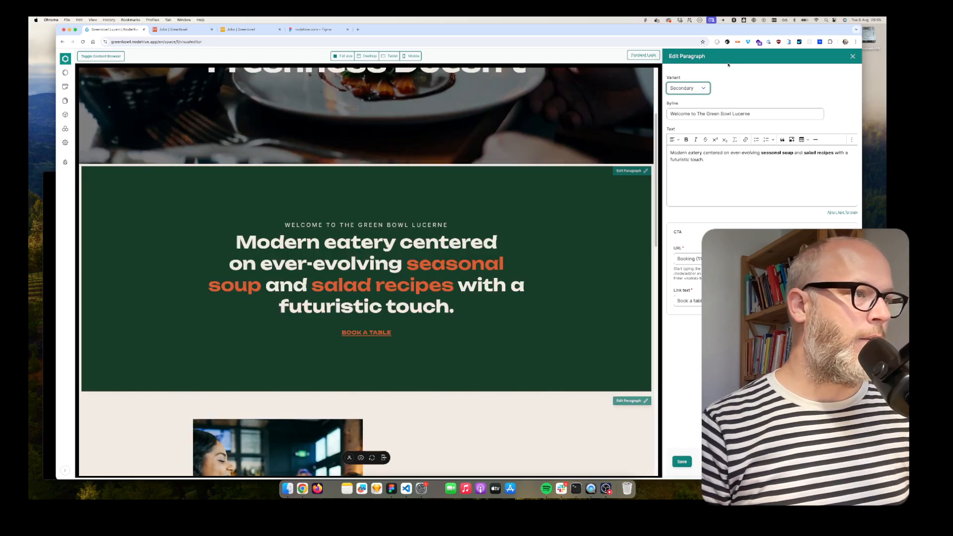
{"action": "left_click", "coordinate": [688, 88]}
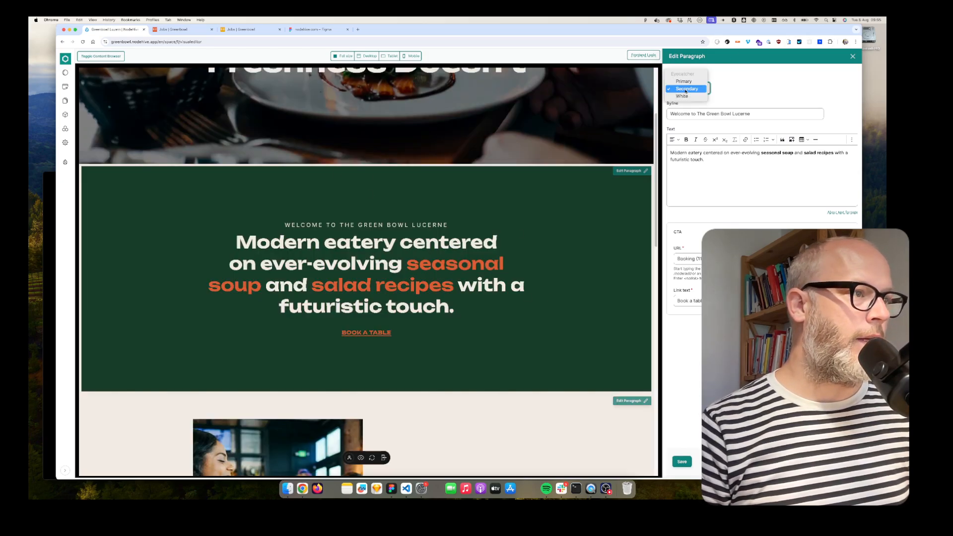
{"action": "left_click", "coordinate": [682, 95]}
{"action": "left_click", "coordinate": [682, 462]}
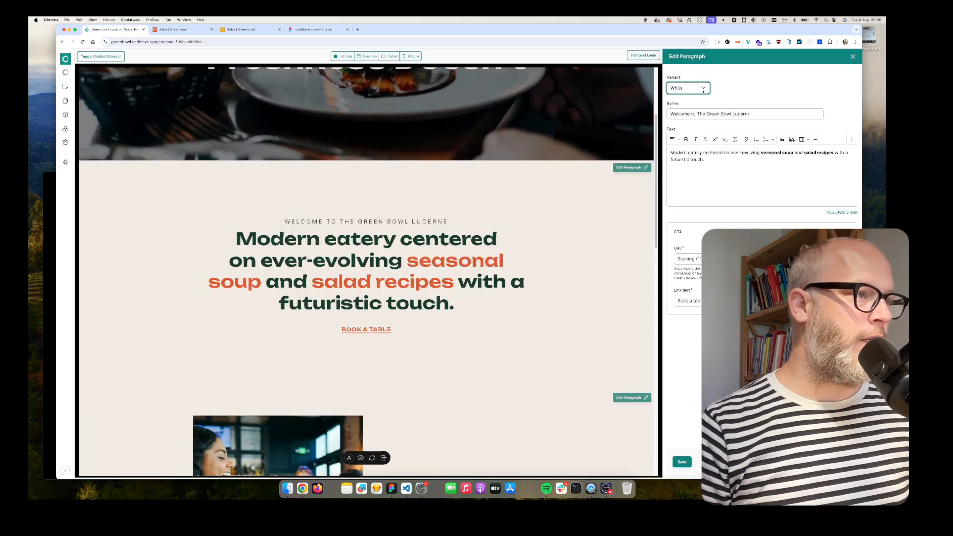
- Set the welcome paragraph's variant back to Primary, save it, and close the paragraph editor
{"action": "left_click", "coordinate": [689, 88]}
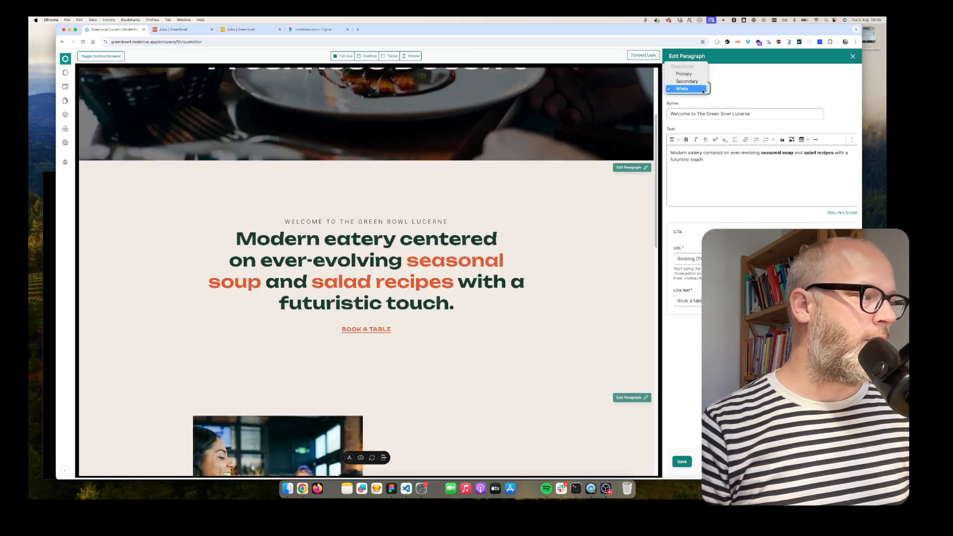
{"action": "left_click", "coordinate": [694, 73]}
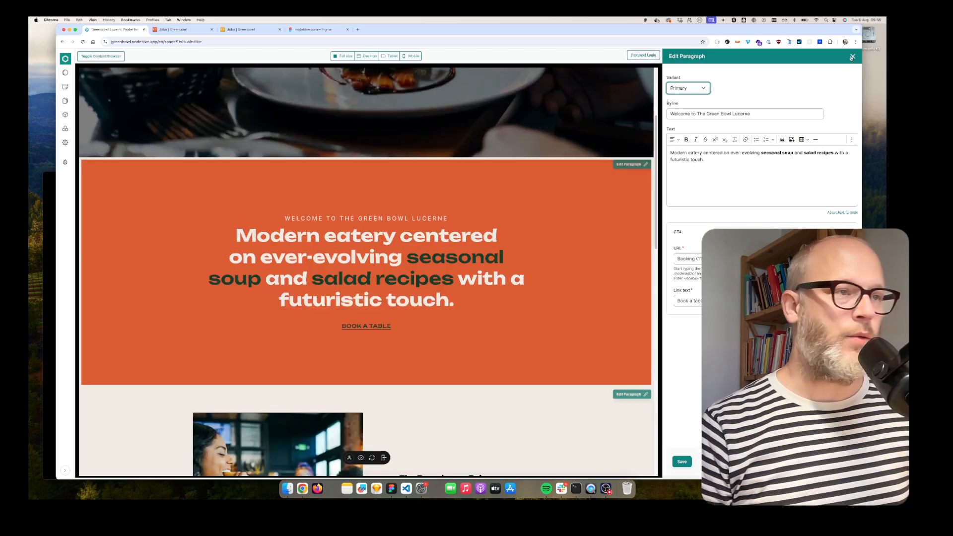
{"action": "left_click", "coordinate": [852, 58]}
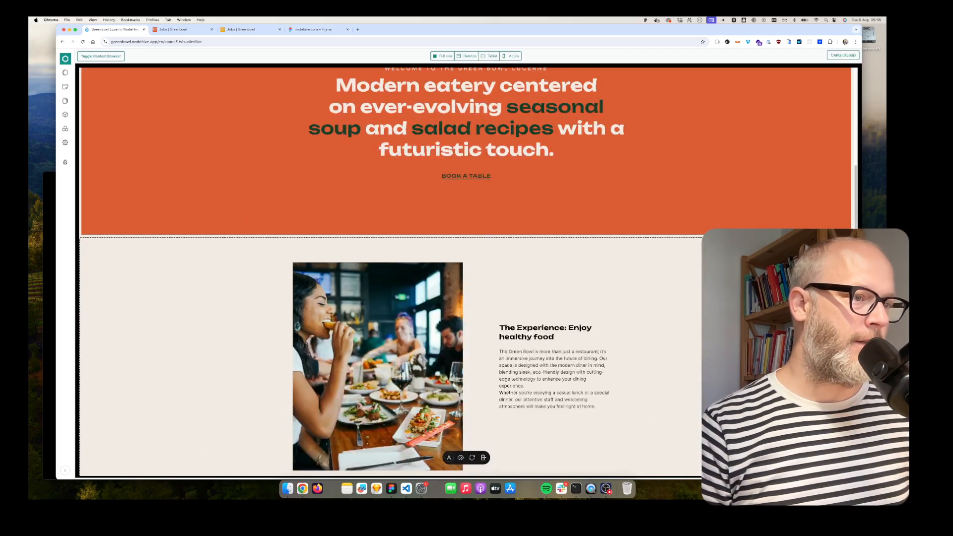
- Replace the image of the "The Experience: Enjoy healthy food" paragraph with the pexels-wildlittlethingsphoto picture from the media library and save
{"action": "left_click", "coordinate": [831, 244]}
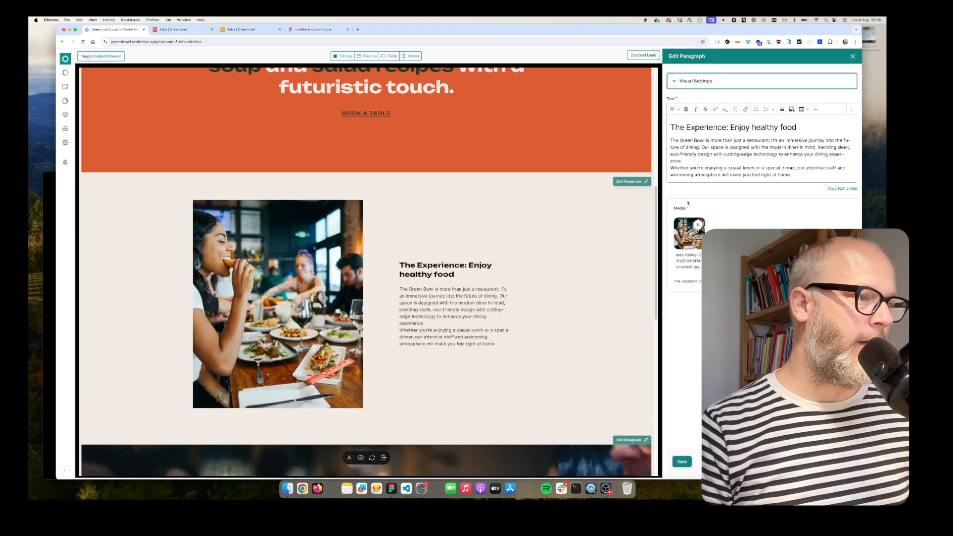
{"action": "left_click", "coordinate": [698, 225]}
{"action": "left_click", "coordinate": [688, 229]}
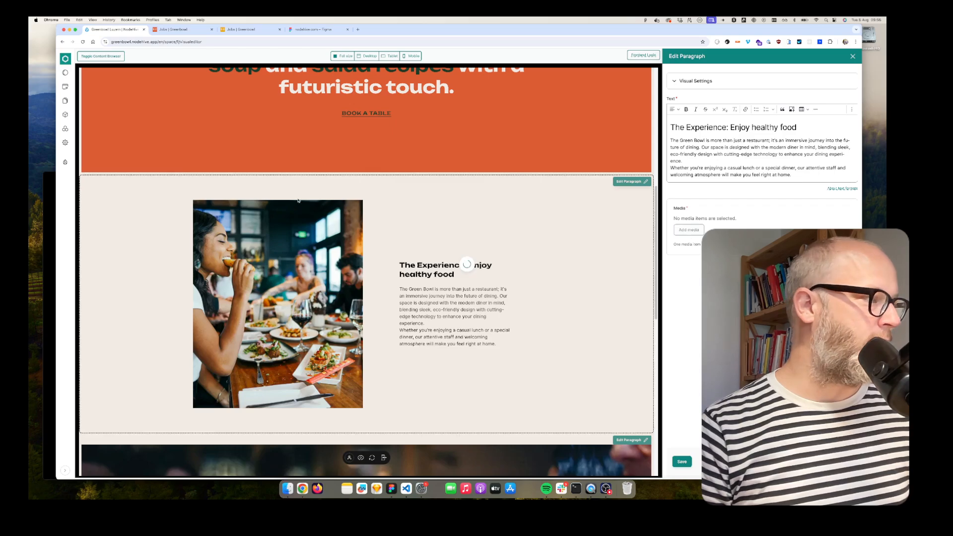
{"action": "left_click", "coordinate": [389, 308]}
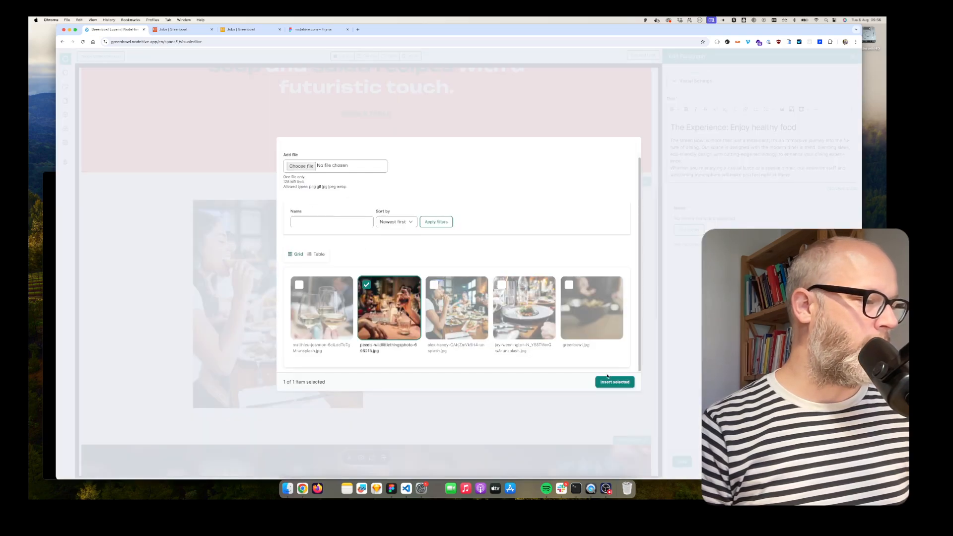
{"action": "left_click", "coordinate": [607, 384]}
{"action": "left_click", "coordinate": [682, 462]}
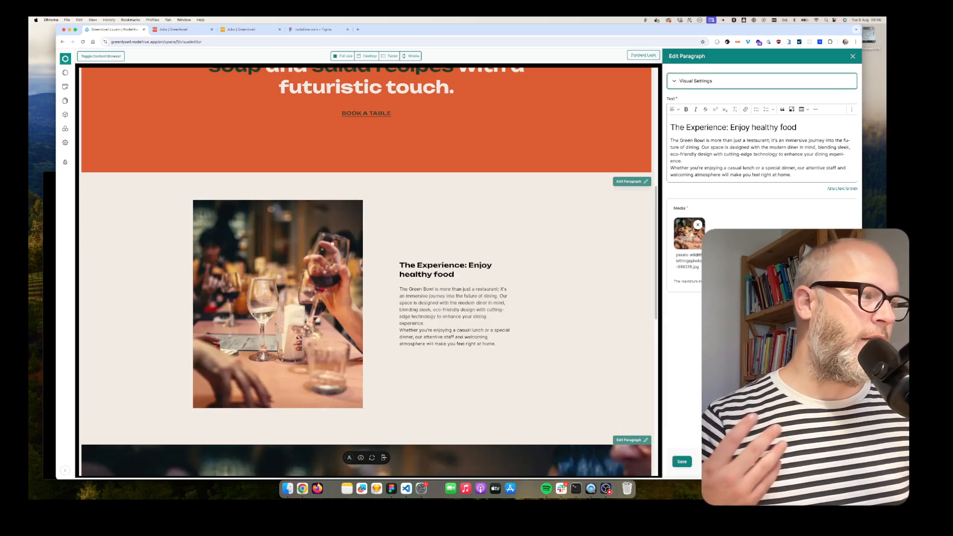
{"action": "scroll", "coordinate": [422, 335], "scroll_direction": "down", "scroll_amount": 8}
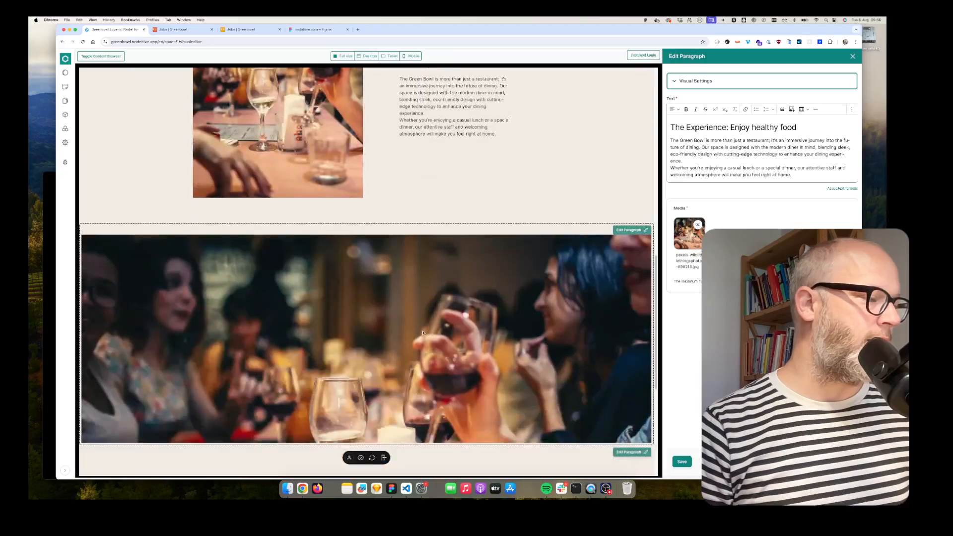
{"action": "scroll", "coordinate": [423, 335], "scroll_direction": "up", "scroll_amount": 5}
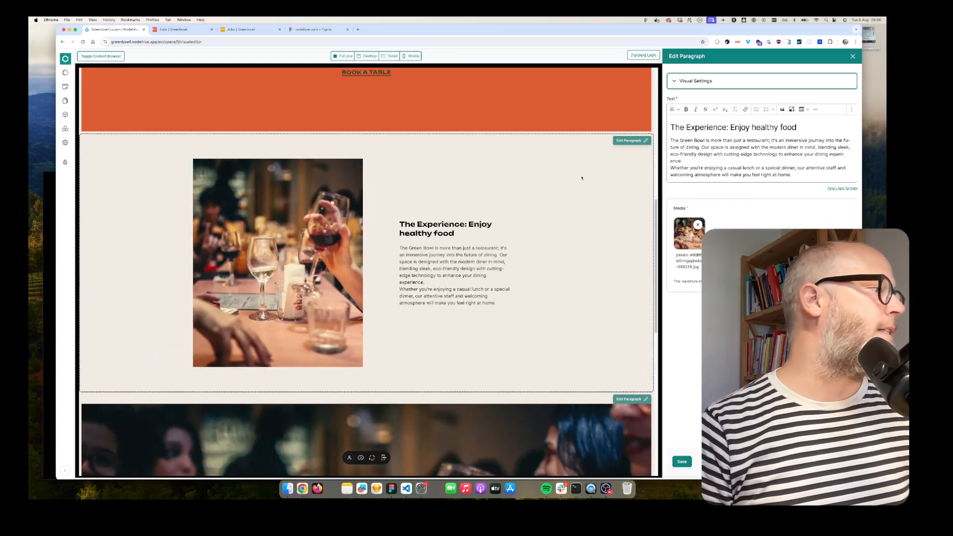
{"action": "scroll", "coordinate": [572, 213], "scroll_direction": "up", "scroll_amount": 3}
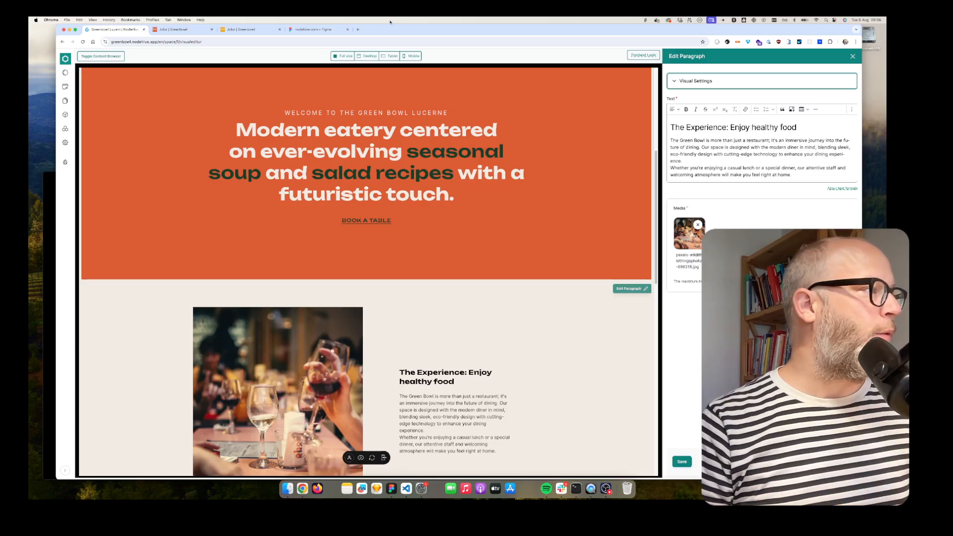
- Check the NodeHive feature overview in Figma, return to NodeHive, and open the Content Calendar
{"action": "left_click", "coordinate": [326, 29]}
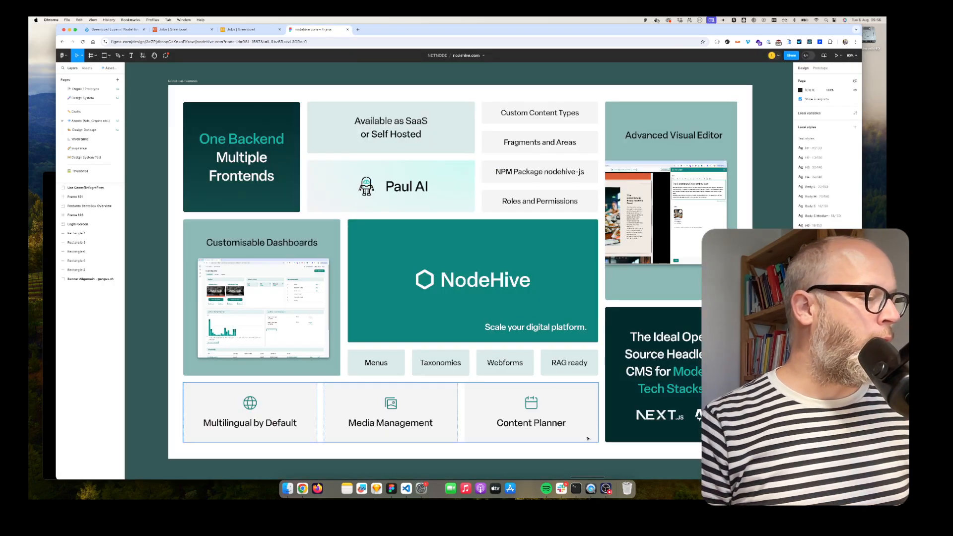
{"action": "left_click", "coordinate": [106, 31]}
{"action": "left_click", "coordinate": [66, 73]}
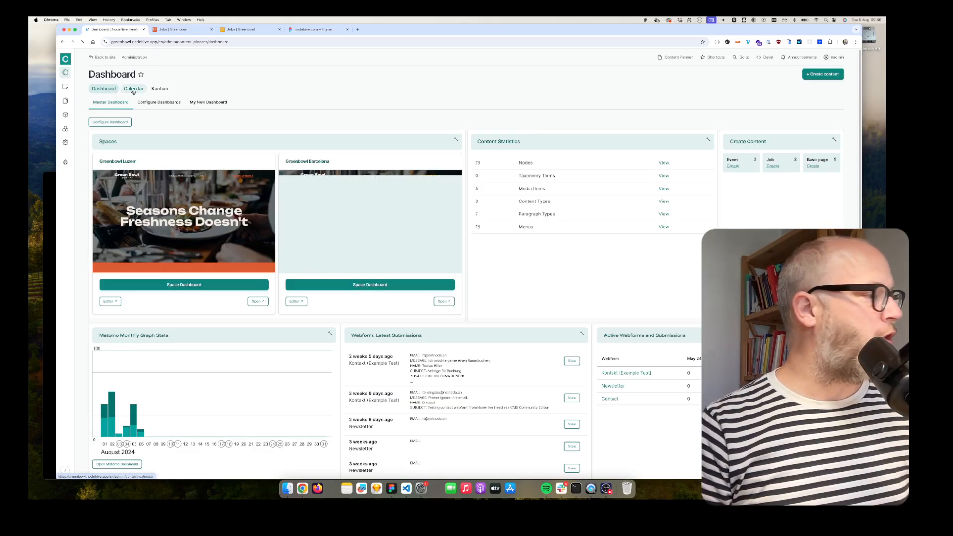
{"action": "left_click", "coordinate": [133, 90]}
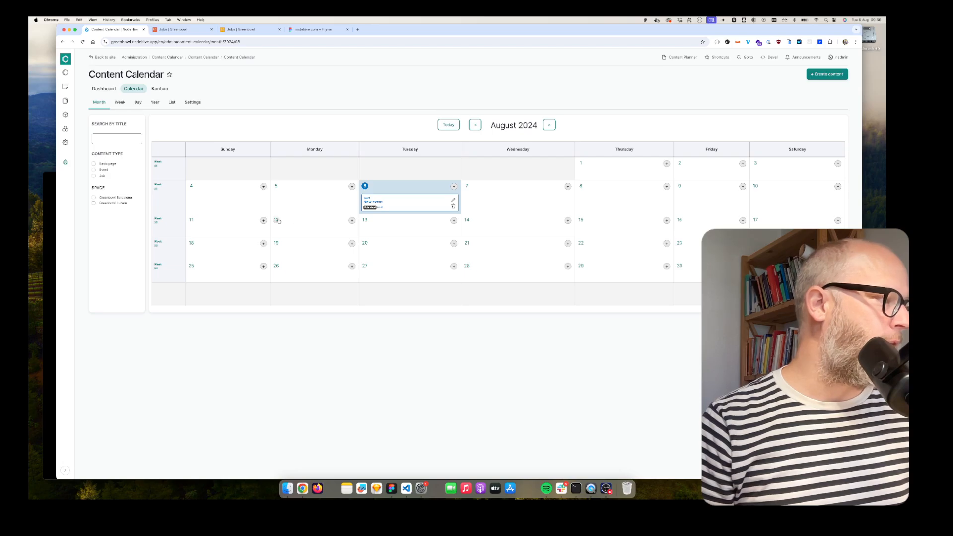
- Start a new Job from the content calendar on Monday, 12 August 2024
{"action": "left_click", "coordinate": [350, 221]}
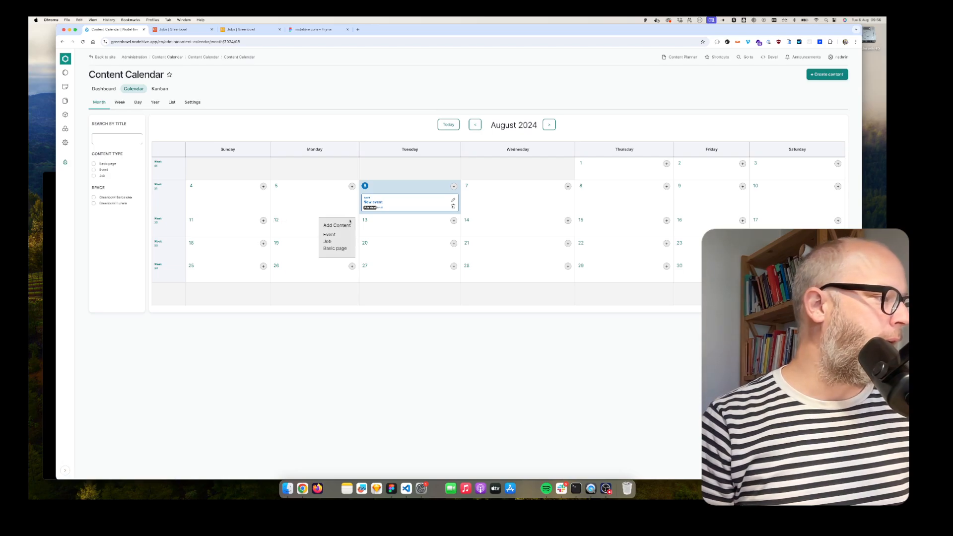
{"action": "left_click", "coordinate": [330, 243]}
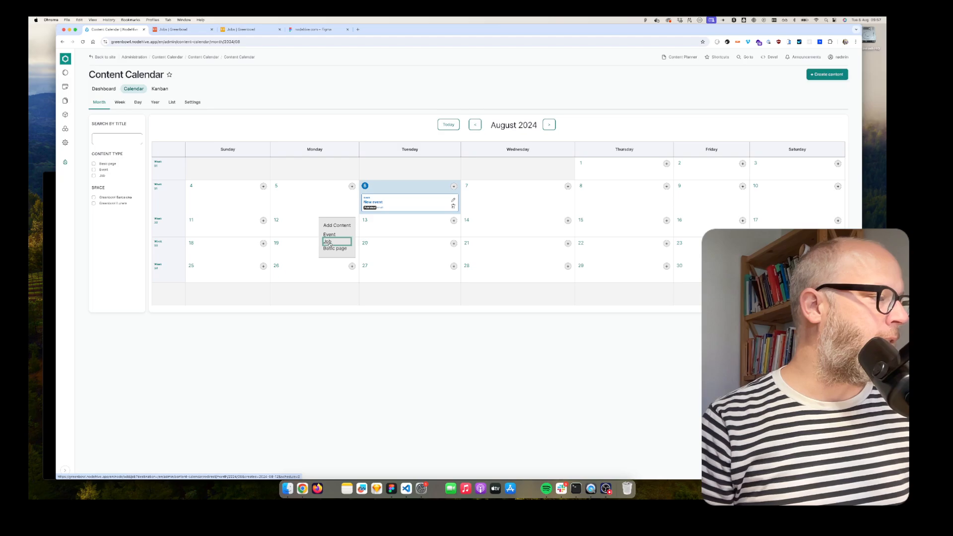
{"action": "left_click", "coordinate": [288, 110]}
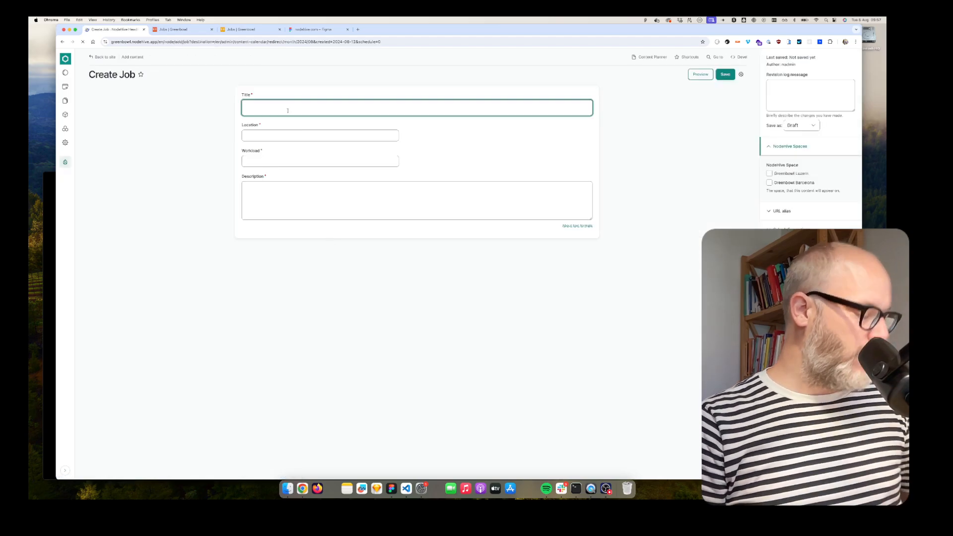
{"action": "type", "text": "Tes"}
{"action": "key", "text": "BackSpace"}
{"action": "key", "text": "BackSpace"}
{"action": "key", "text": "BackSpace"}
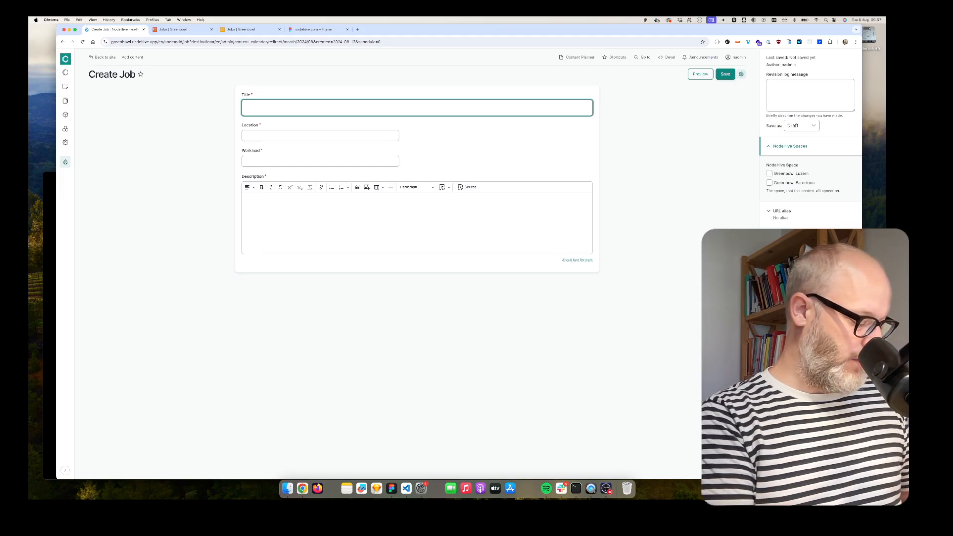
- Fill in the job with the title "Cook", location "Lucerne", workload "100%" and description "asdf"
{"action": "type", "text": "Cook"}
{"action": "key", "text": "Tab"}
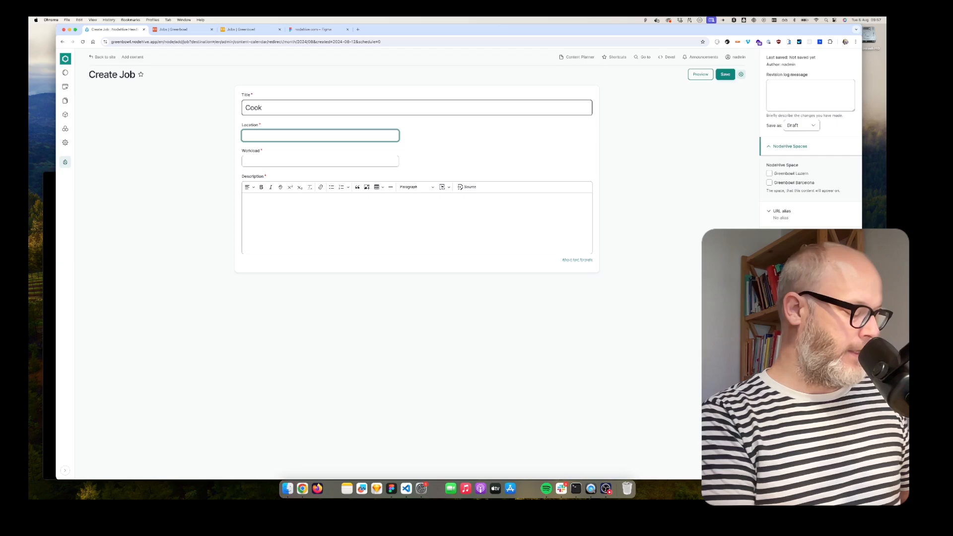
{"action": "type", "text": "Lucerne"}
{"action": "key", "text": "Tab"}
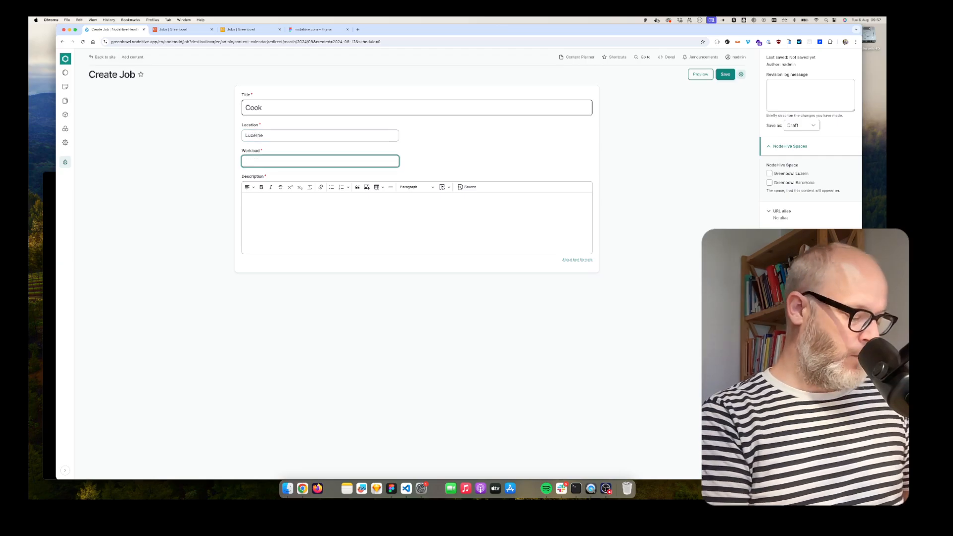
{"action": "type", "text": "100%"}
{"action": "key", "text": "Tab"}
{"action": "type", "text": "asdf"}
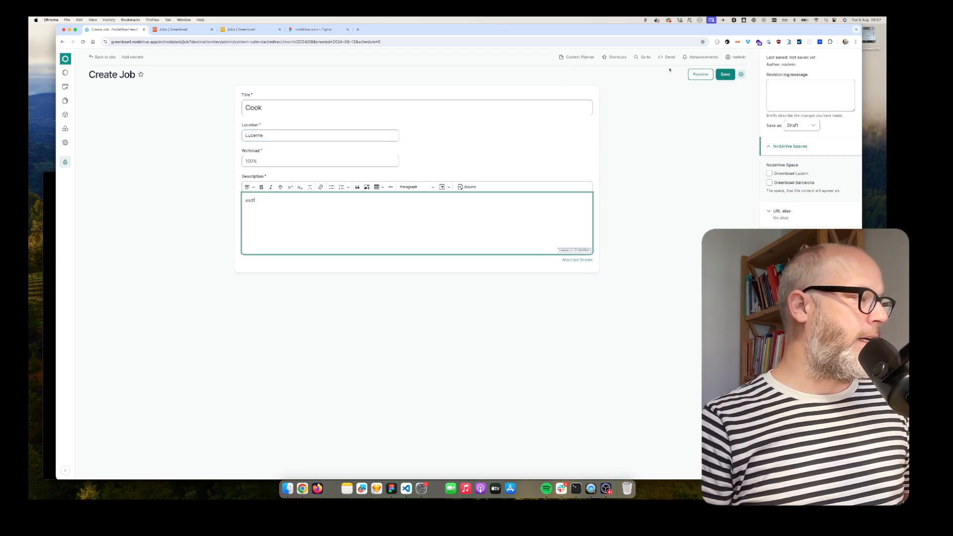
- Assign the Cook job to the Greenbowl Luzern space and save it as a draft
{"action": "left_click", "coordinate": [770, 173]}
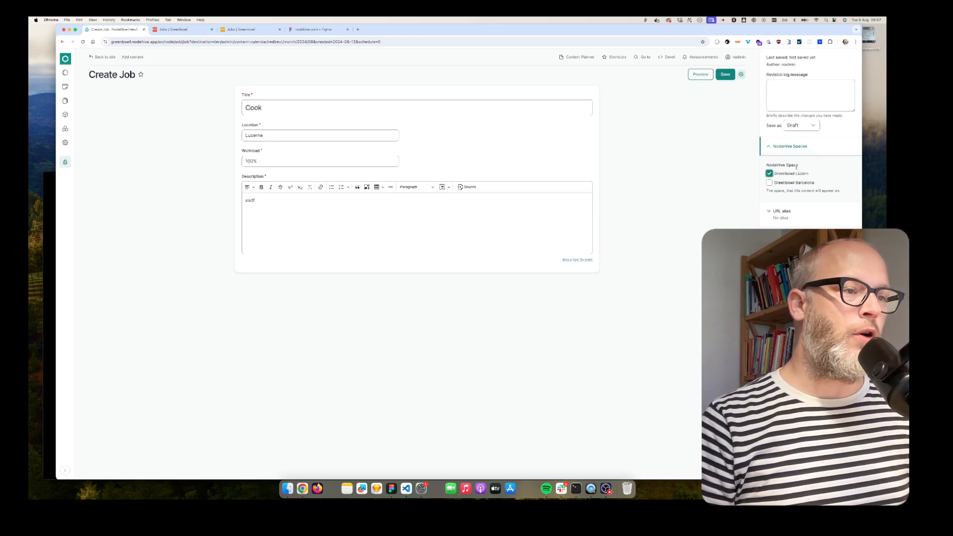
{"action": "left_click", "coordinate": [726, 74]}
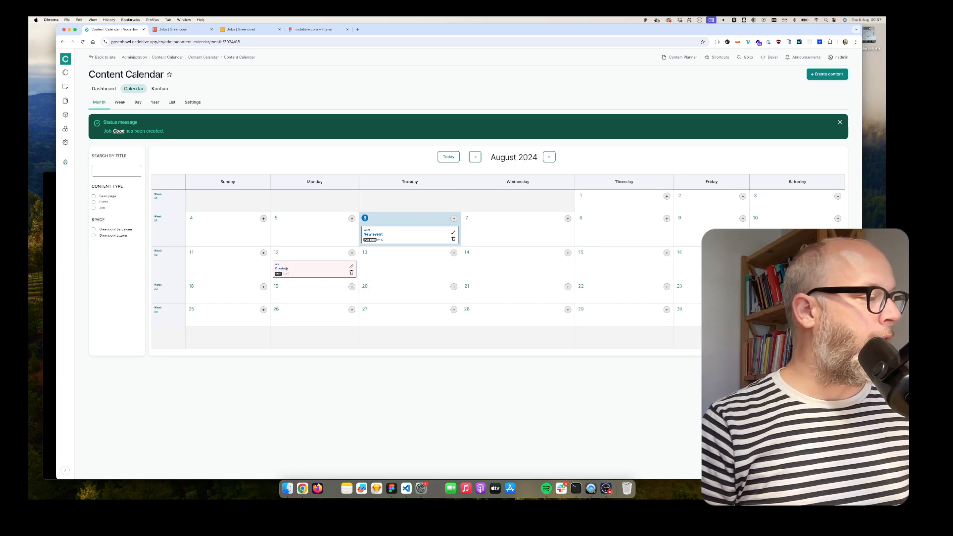
{"action": "left_click", "coordinate": [263, 252]}
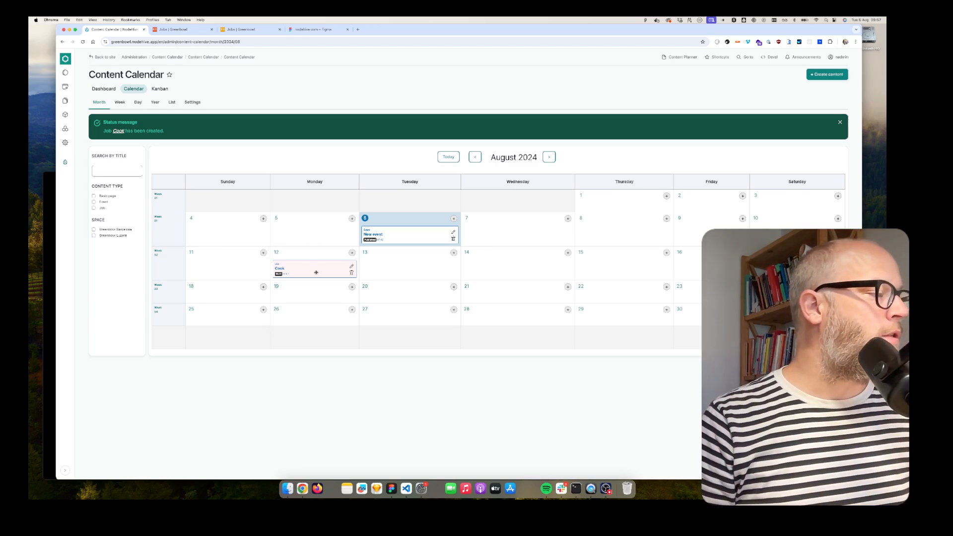
- Open the Cook job on 12 August from the calendar for editing and save it again with its existing details
{"action": "left_click_drag", "start_coordinate": [316, 272], "coordinate": [364, 271]}
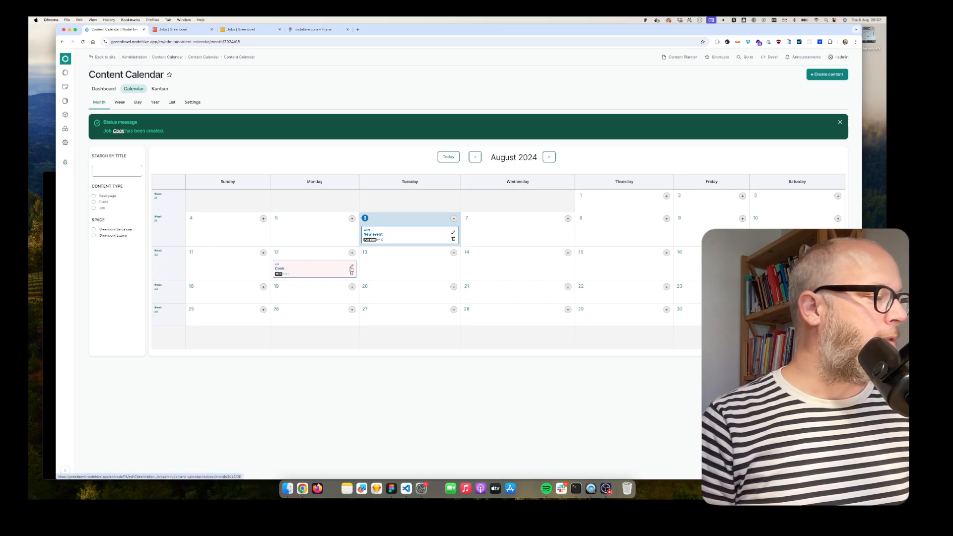
{"action": "left_click", "coordinate": [327, 271]}
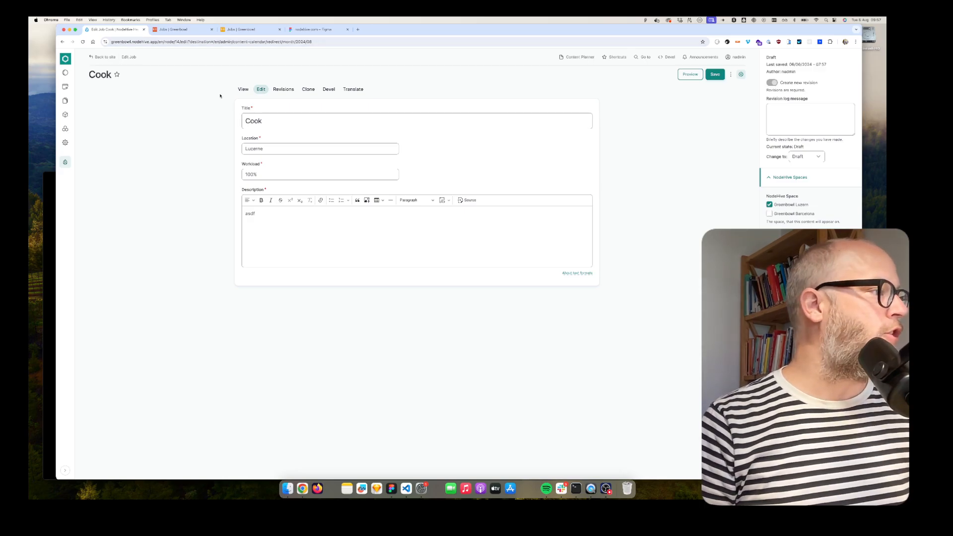
{"action": "left_click", "coordinate": [718, 78]}
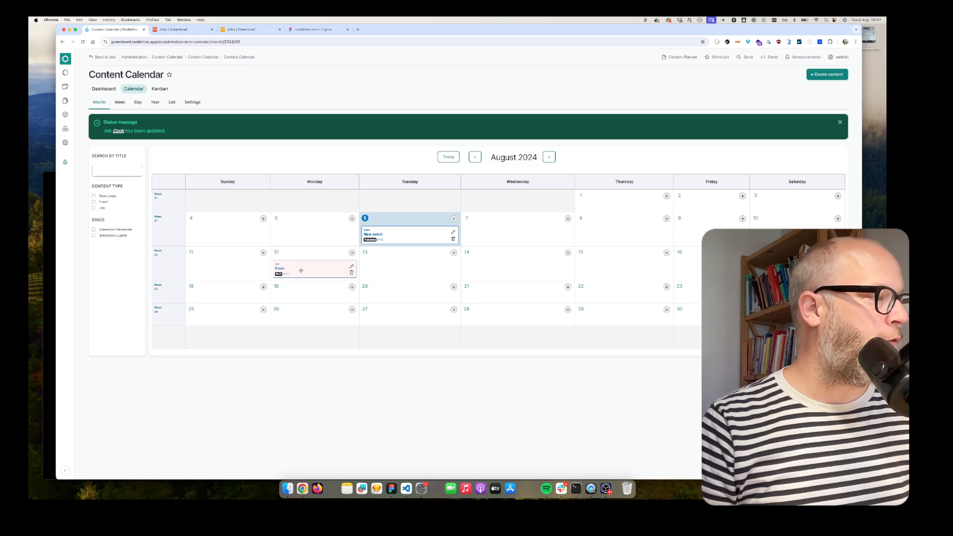
- Look through the content calendar's week, day and year views, and return to the month view
{"action": "left_click", "coordinate": [119, 102]}
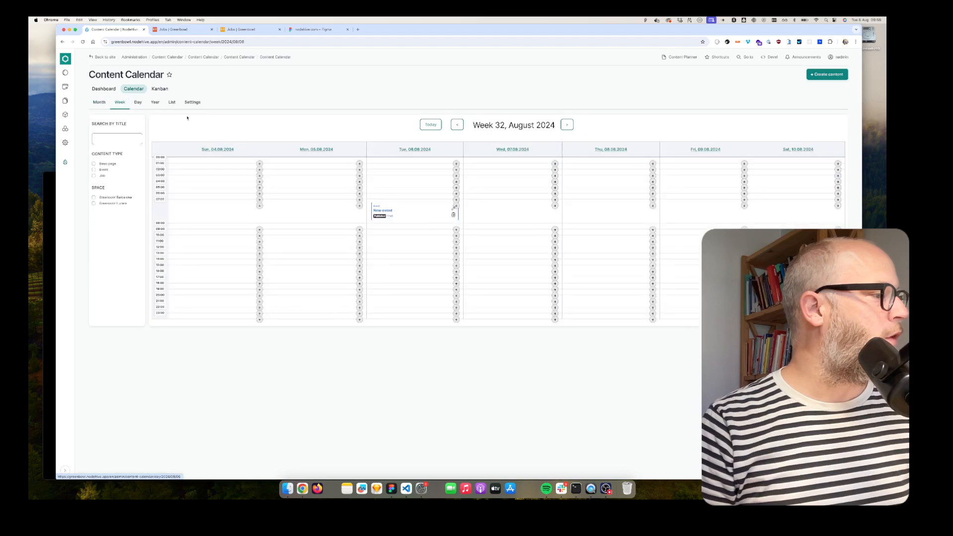
{"action": "left_click", "coordinate": [138, 102]}
{"action": "left_click", "coordinate": [156, 103]}
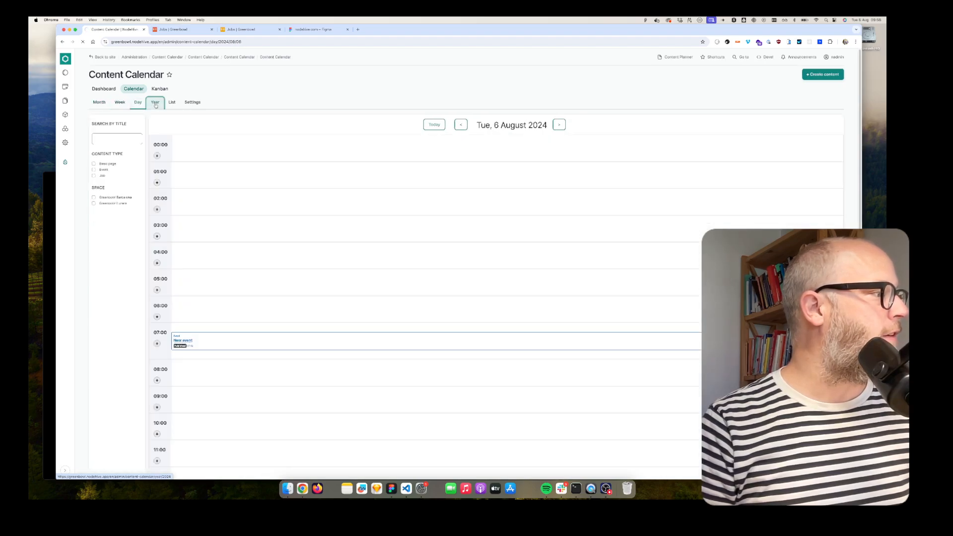
{"action": "scroll", "coordinate": [417, 395], "scroll_direction": "down", "scroll_amount": 10}
{"action": "scroll", "coordinate": [413, 400], "scroll_direction": "up", "scroll_amount": 10}
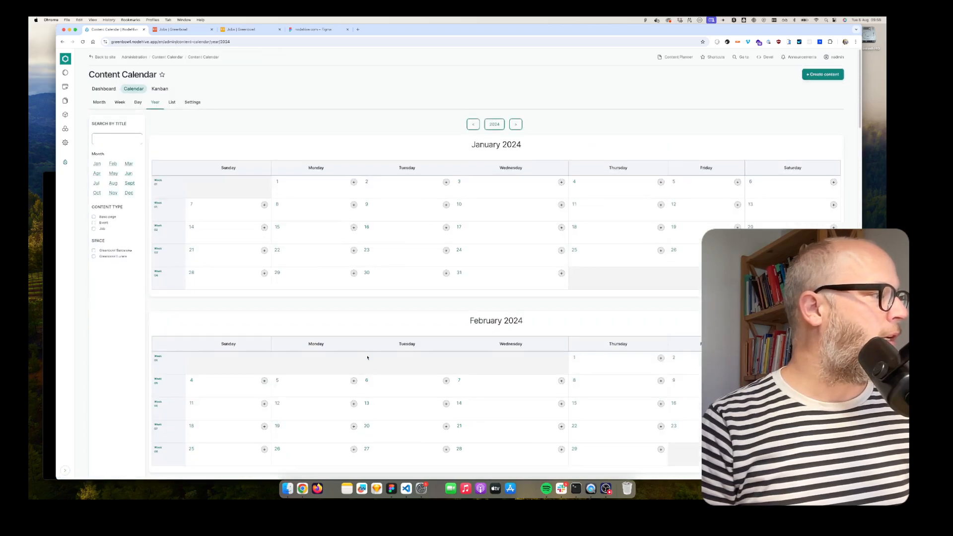
{"action": "left_click", "coordinate": [100, 103]}
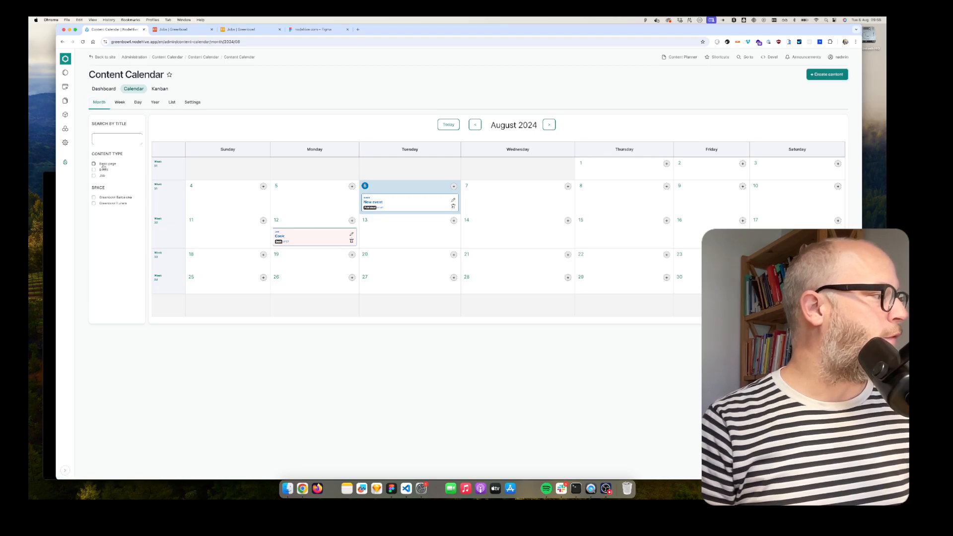
- Filter the month calendar by the Greenbowl Barcelona space, remove the filter, and switch to the NodeHive feature overview in Figma
{"action": "left_click", "coordinate": [94, 204]}
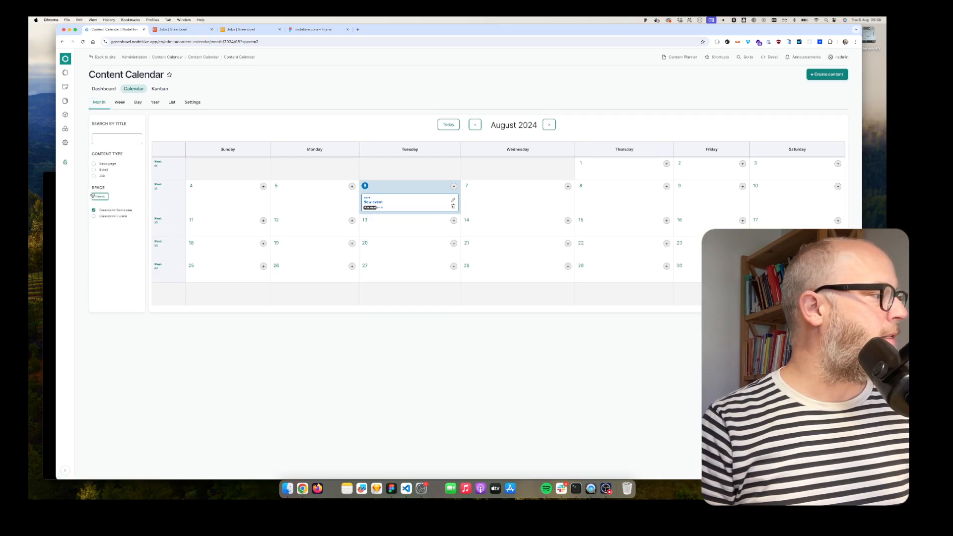
{"action": "left_click", "coordinate": [94, 211]}
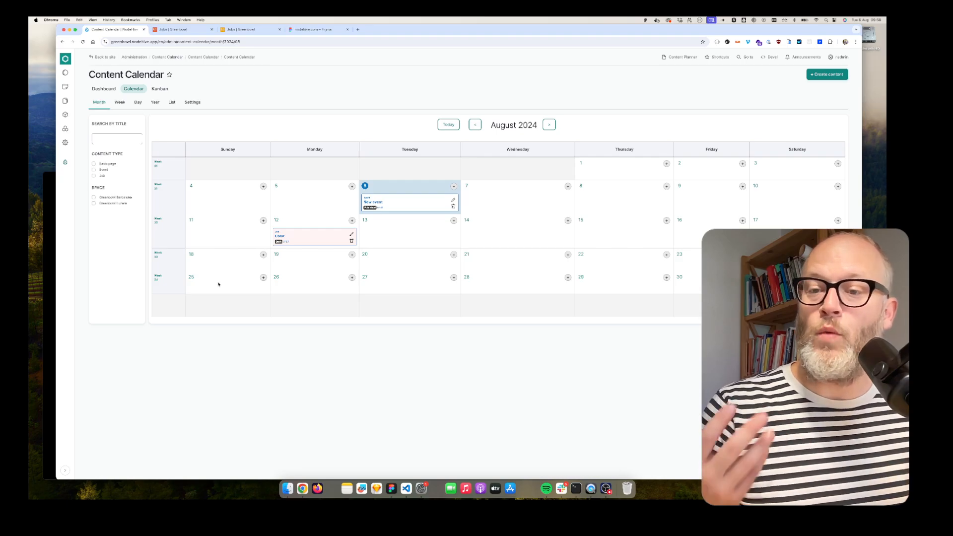
{"action": "left_click", "coordinate": [313, 29]}
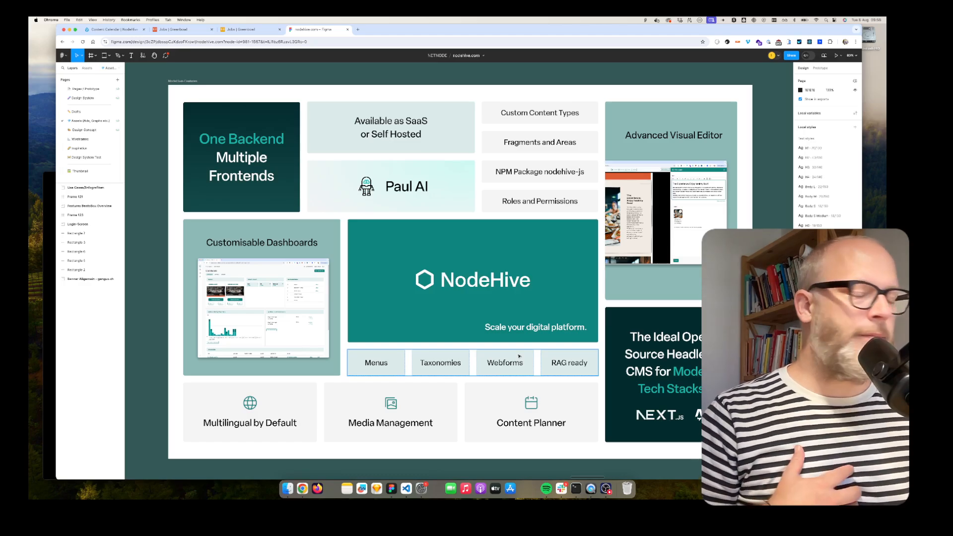